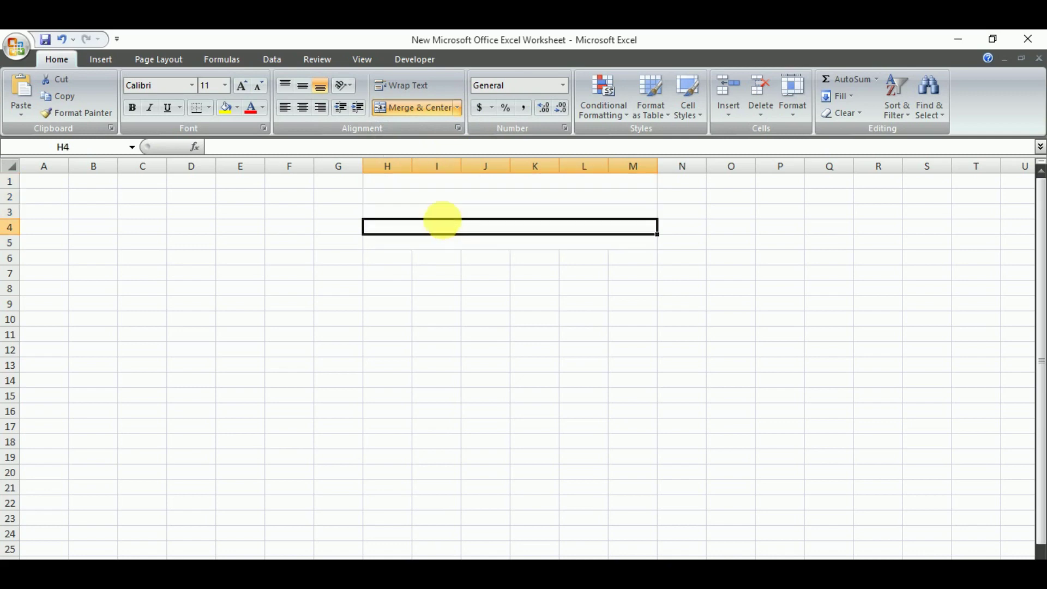
Step: Enter "Genius" in the merged cell H2 and "Computer #Class" in the merged cell H3
left_click(446, 210)
left_click(441, 201)
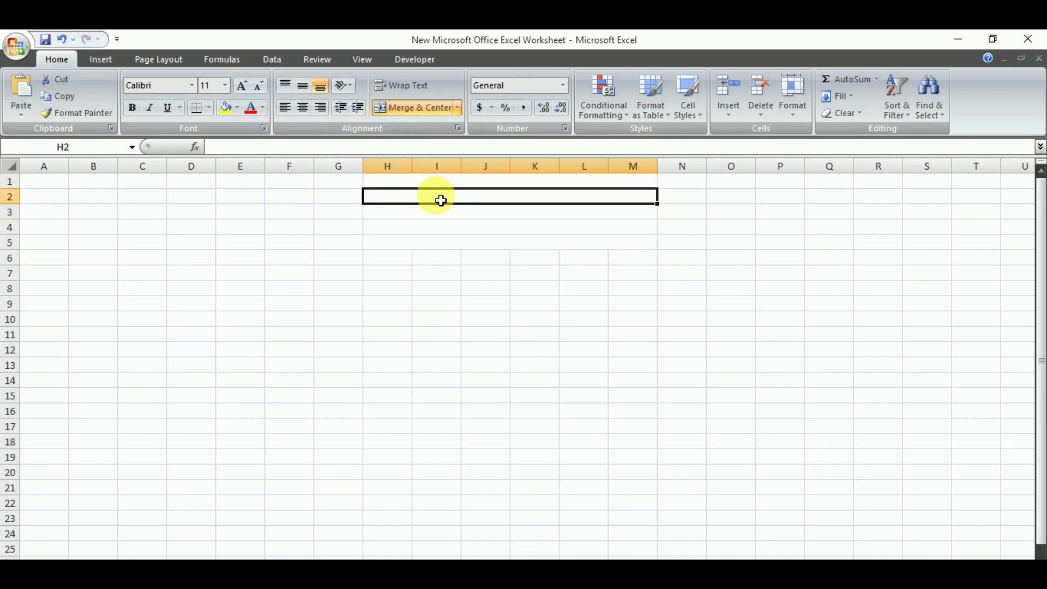
type("G")
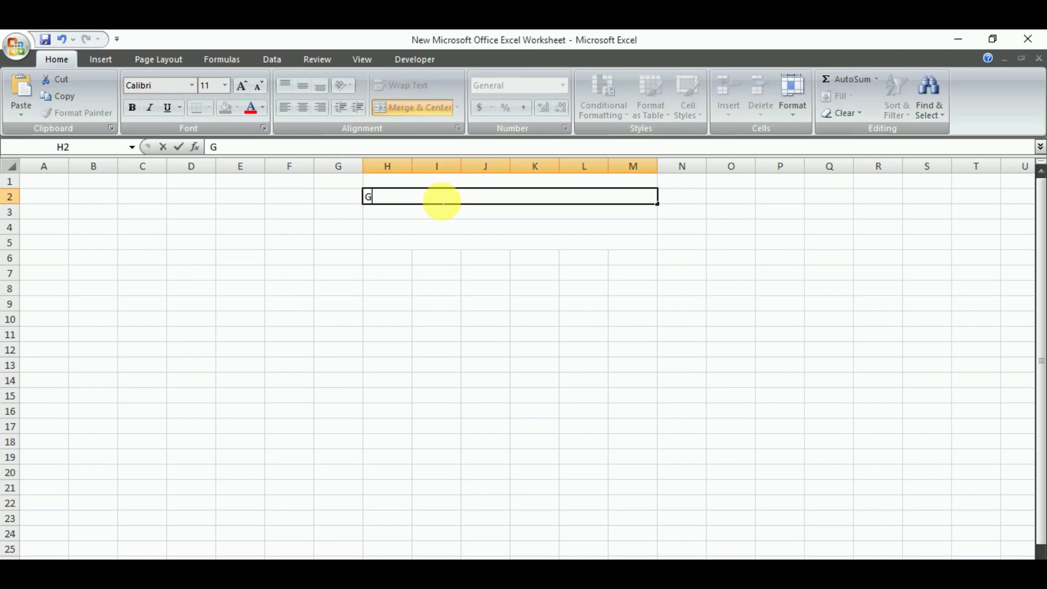
type("enius")
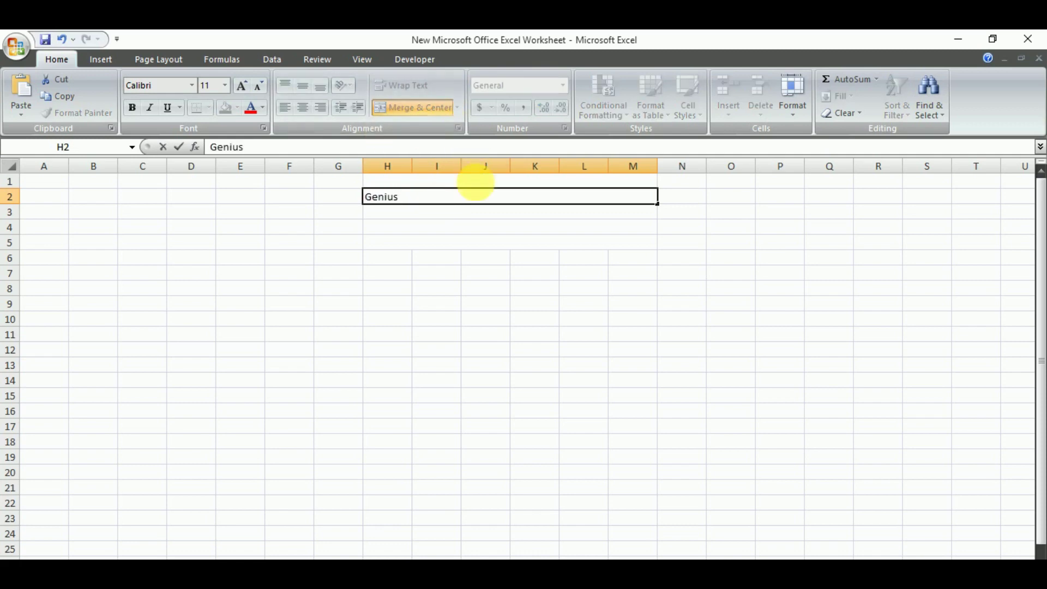
left_click(475, 215)
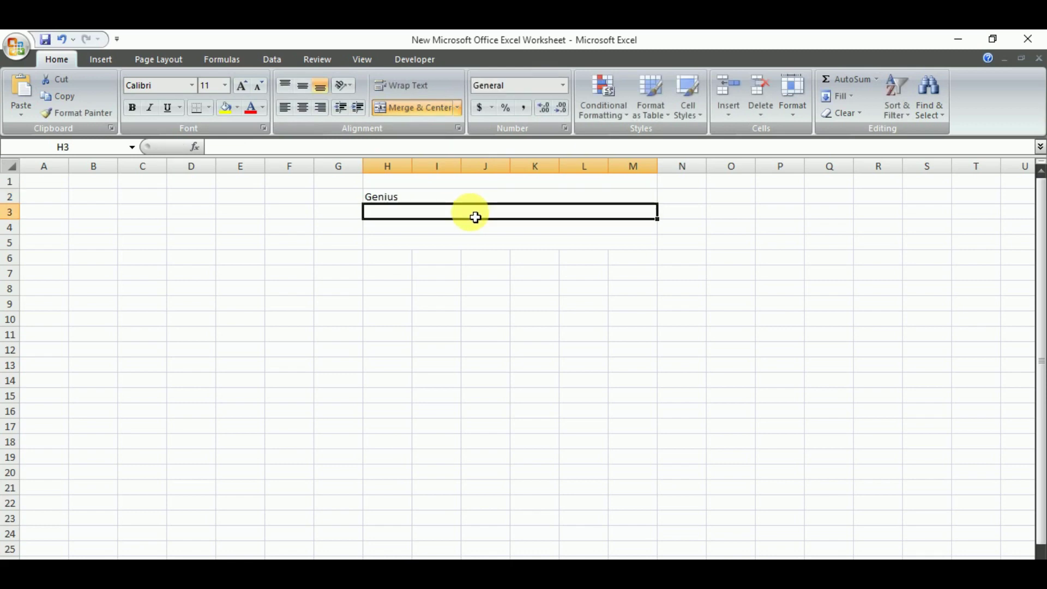
type("Computer")
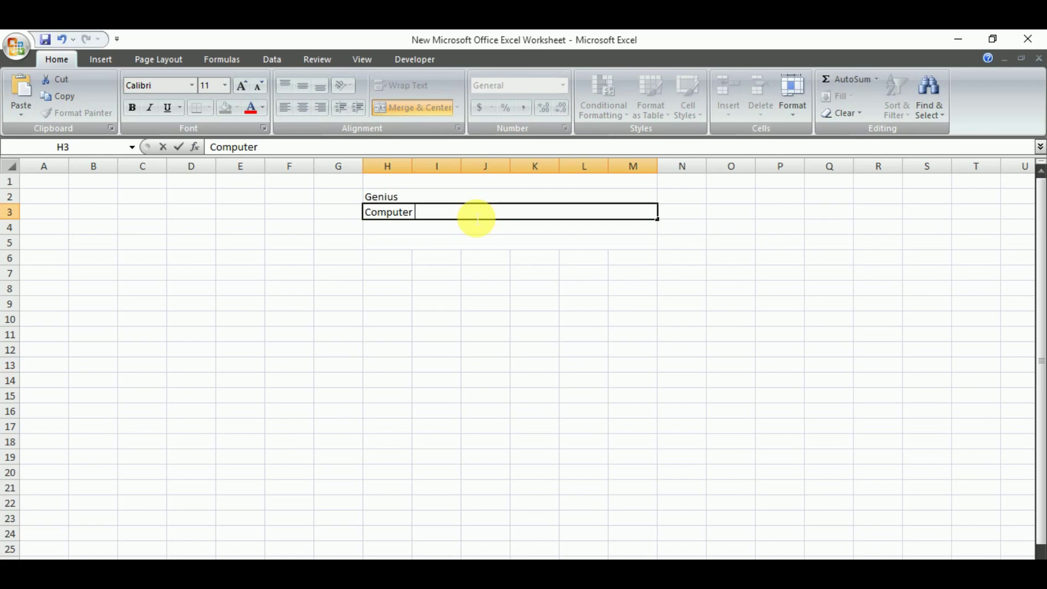
type(" #Class")
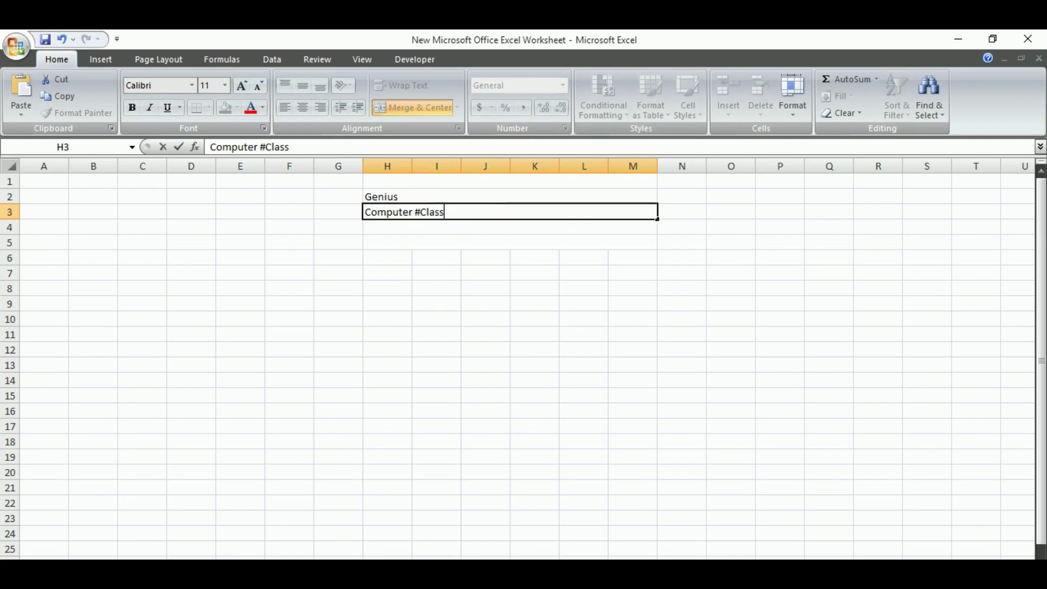
key("alt+Tab")
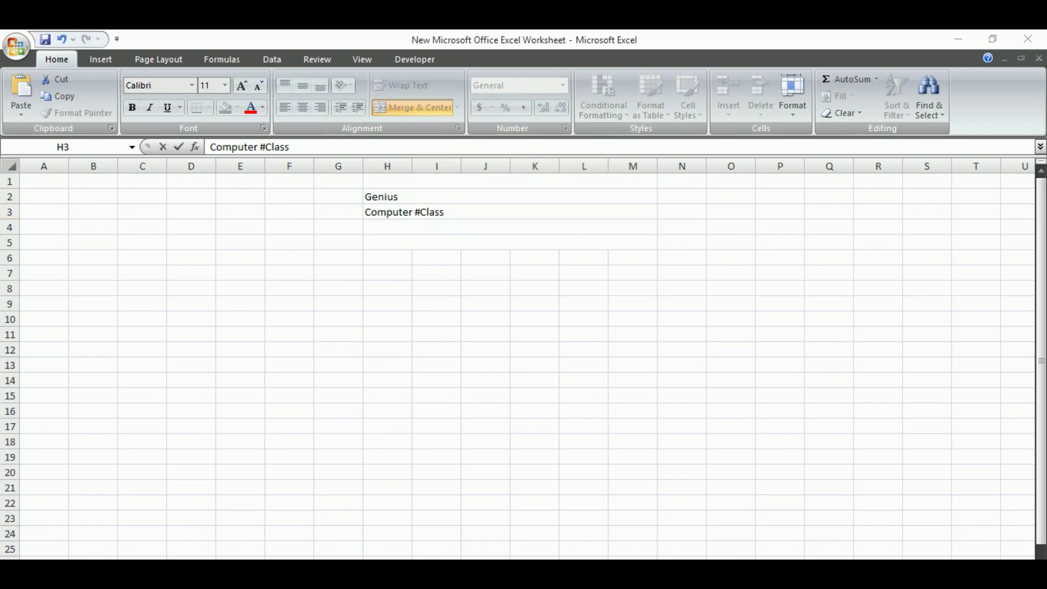
Step: Format the "Genius" text in H2 as bold, red and font size 16
left_click(406, 197)
double_click(409, 198)
left_click_drag(409, 197, 367, 196)
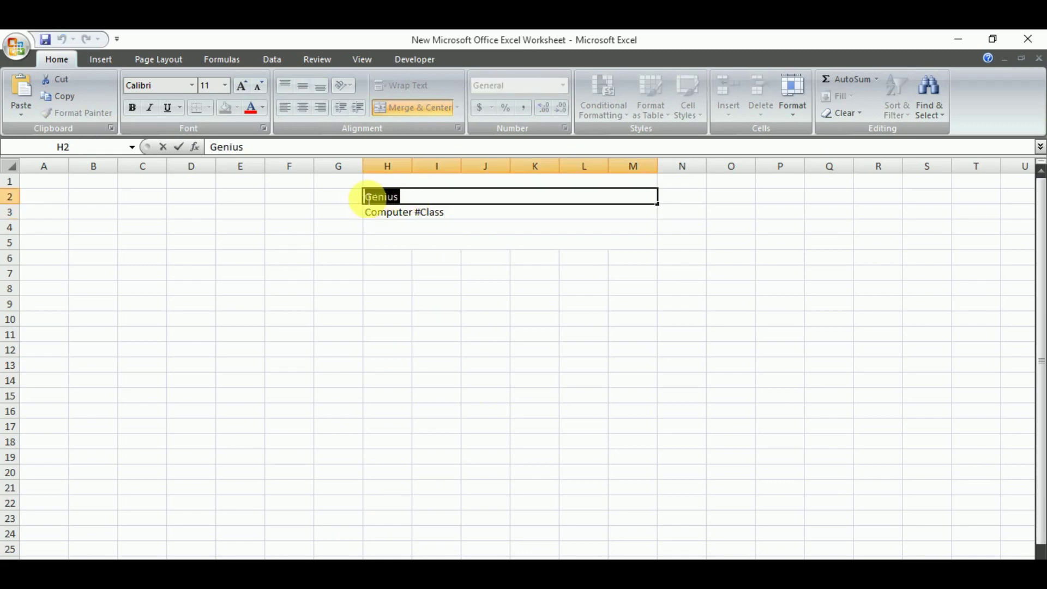
left_click(243, 88)
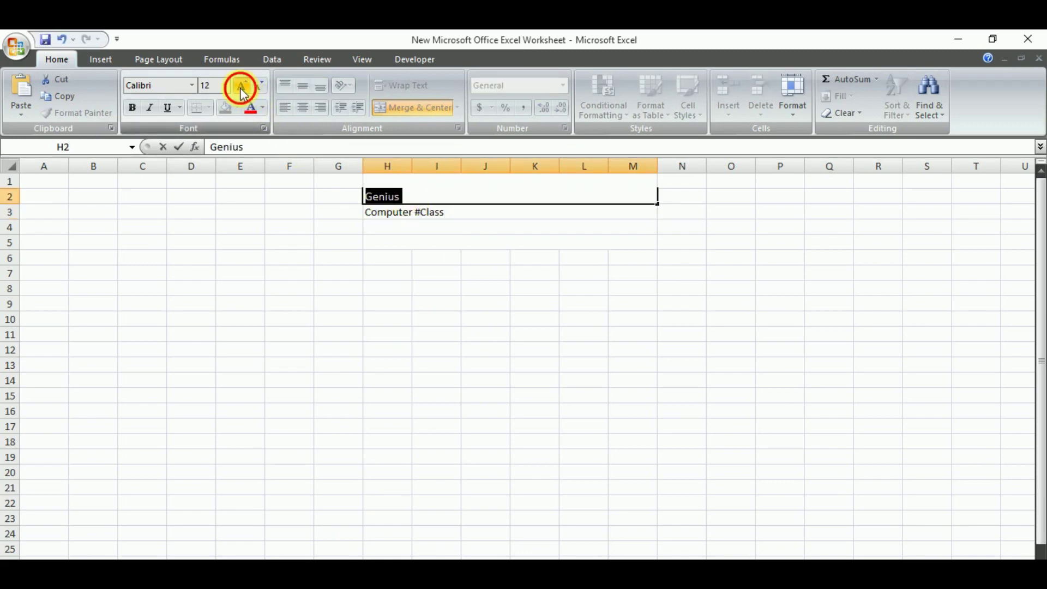
left_click(243, 88)
left_click(244, 89)
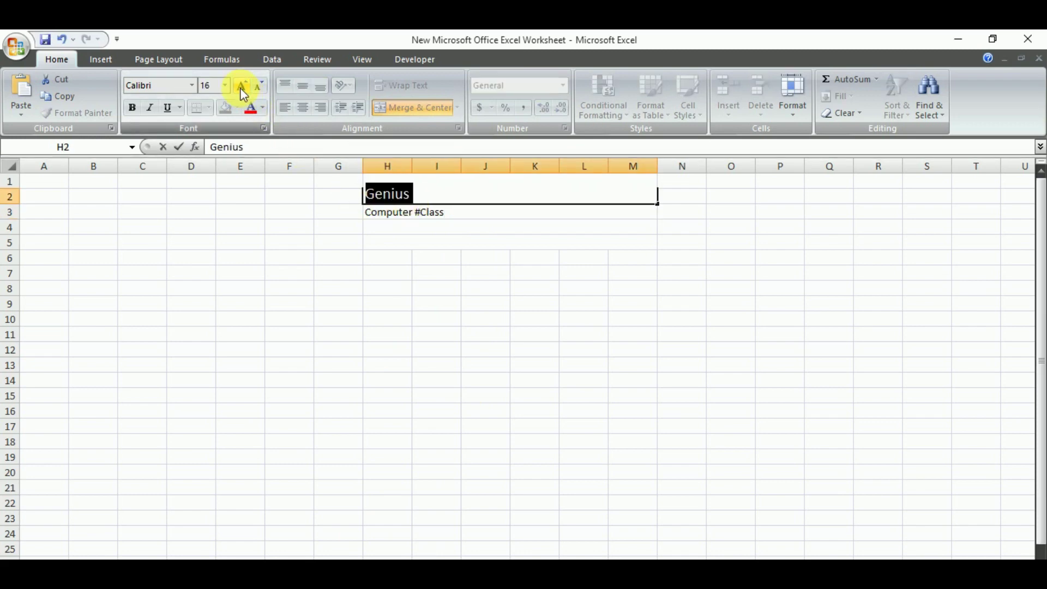
left_click(132, 109)
left_click(258, 109)
left_click(263, 108)
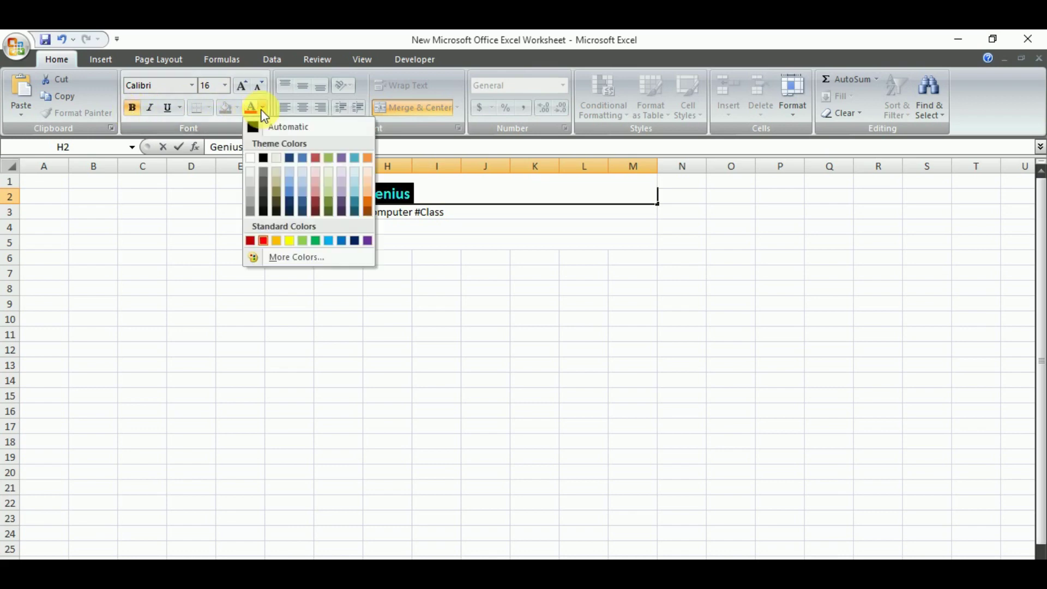
left_click(249, 241)
Step: Make the "Computer #Class" text in H3 bold with font size 14
left_click_drag(407, 218, 404, 210)
double_click(463, 220)
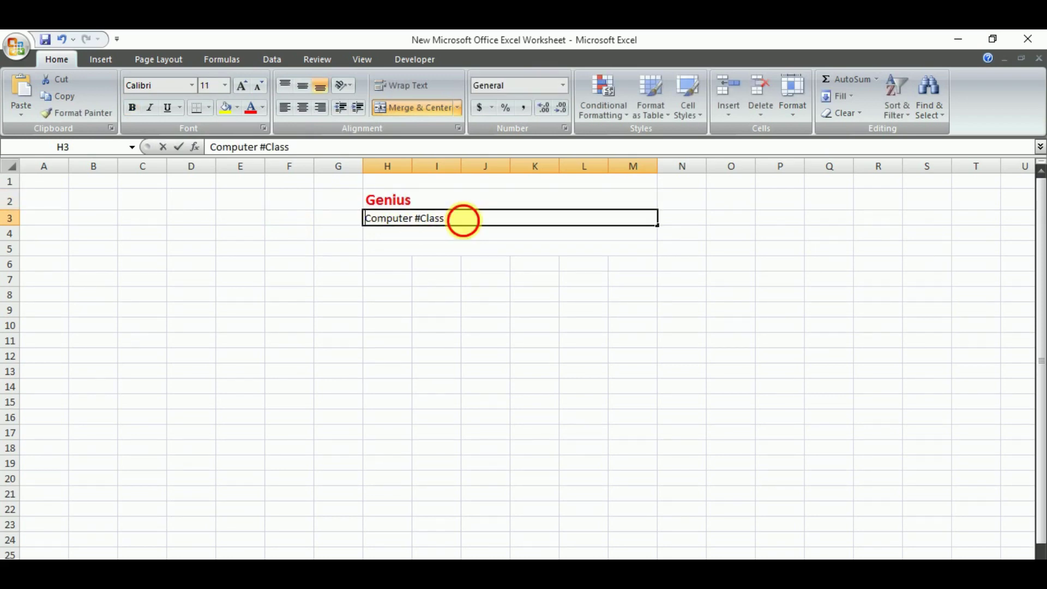
left_click_drag(470, 221, 360, 223)
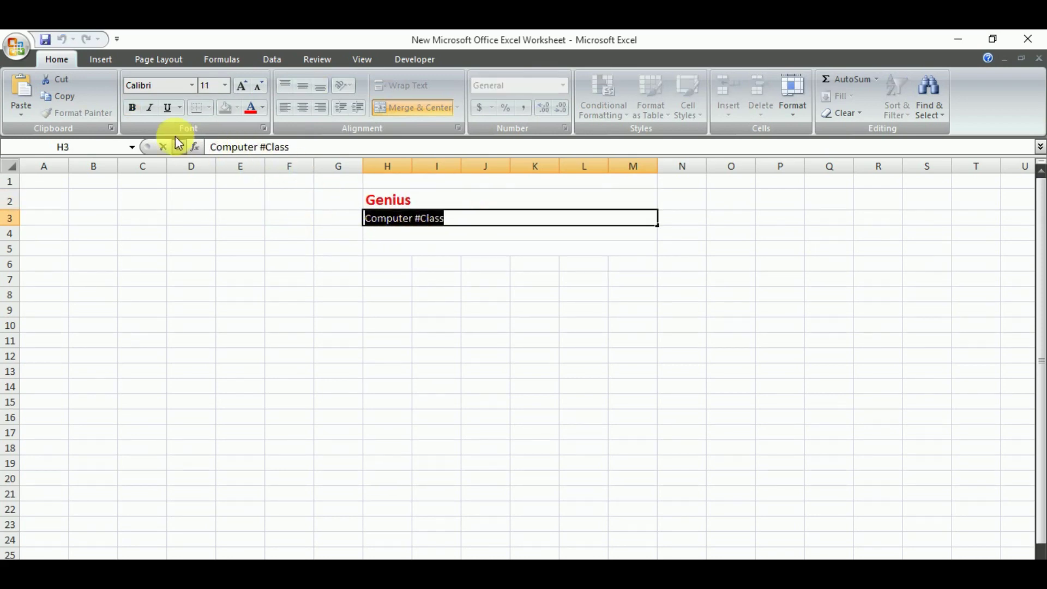
left_click(131, 108)
left_click(242, 89)
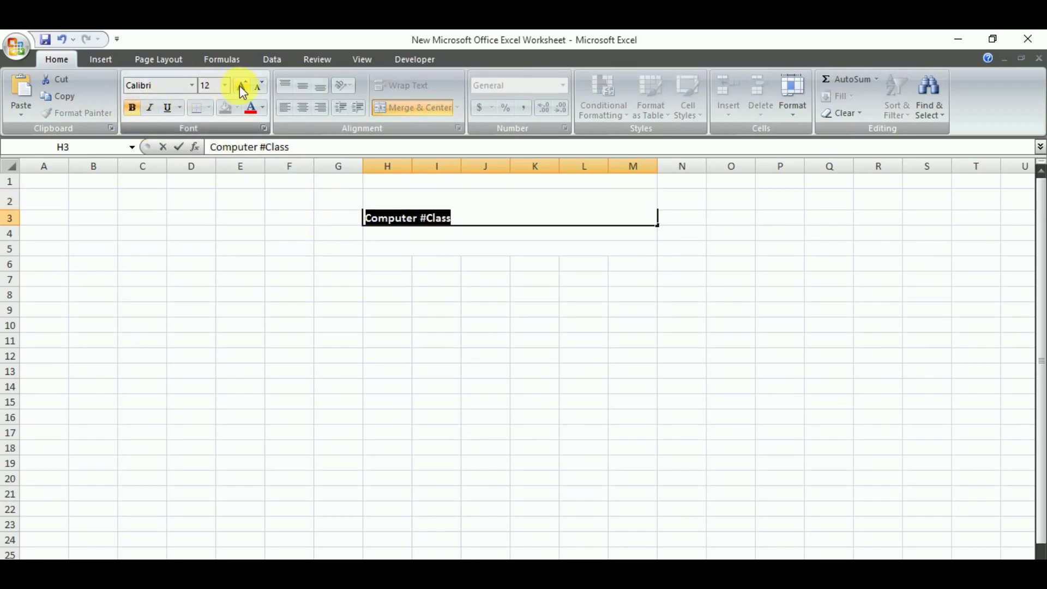
left_click(242, 88)
left_click(281, 236)
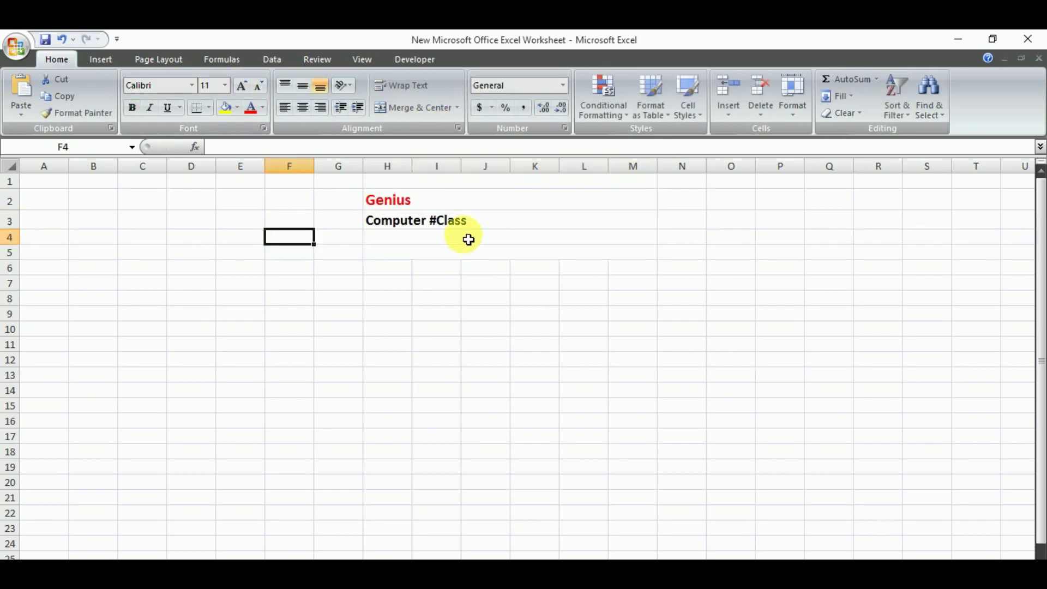
Step: Insert leading spaces before the texts in H2 and H3 to shift both headings toward the middle of their merged cells
left_click(390, 203)
double_click(385, 200)
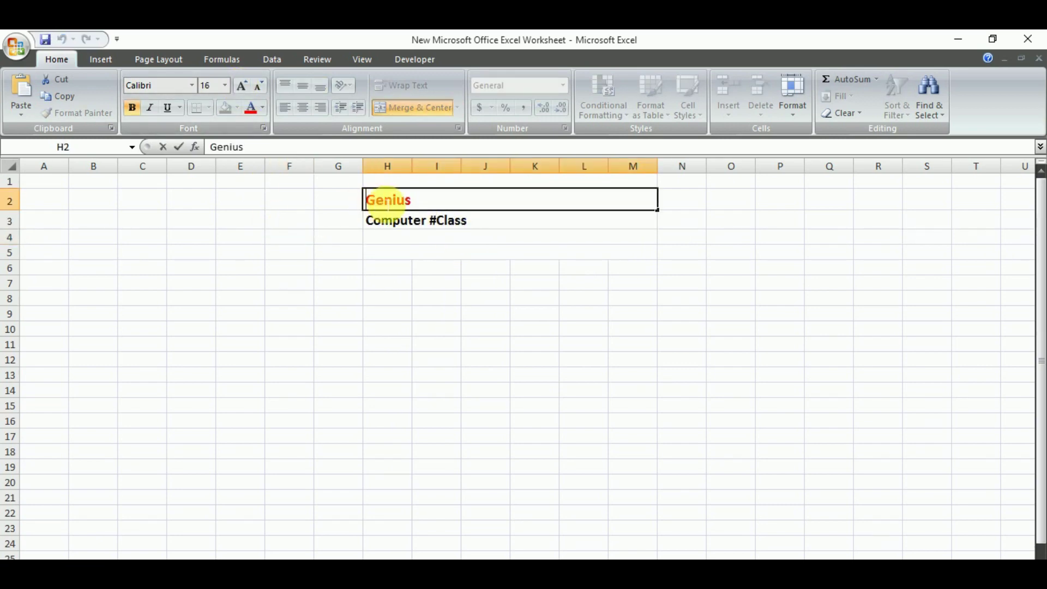
key("Home")
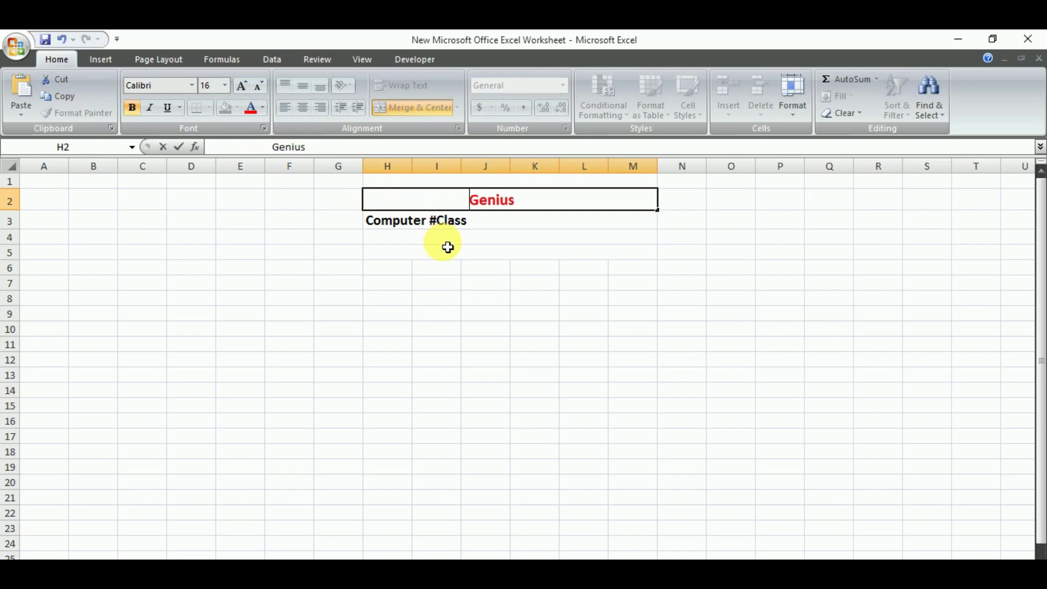
left_click(409, 221)
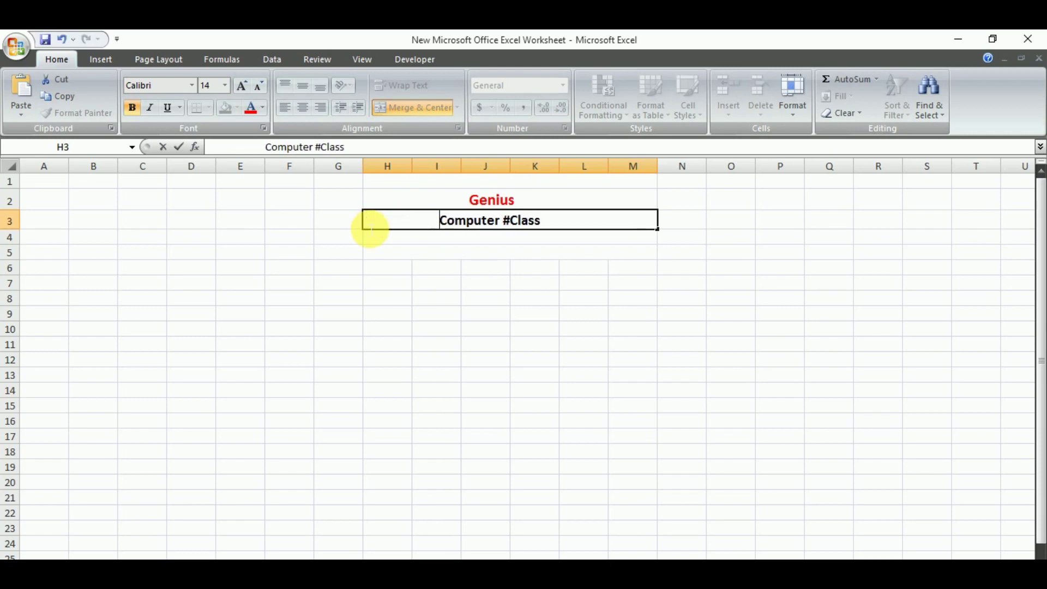
left_click(436, 253)
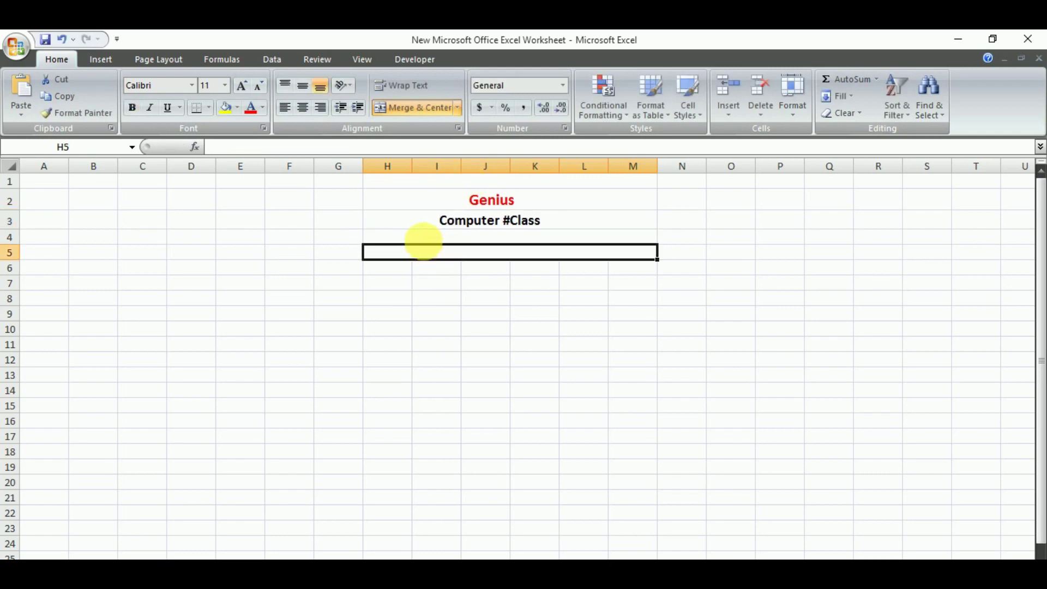
Step: Enter "ADD." followed by a row of placeholder X's in H4, and "M.no." followed by placeholder zeros in H5
left_click(423, 240)
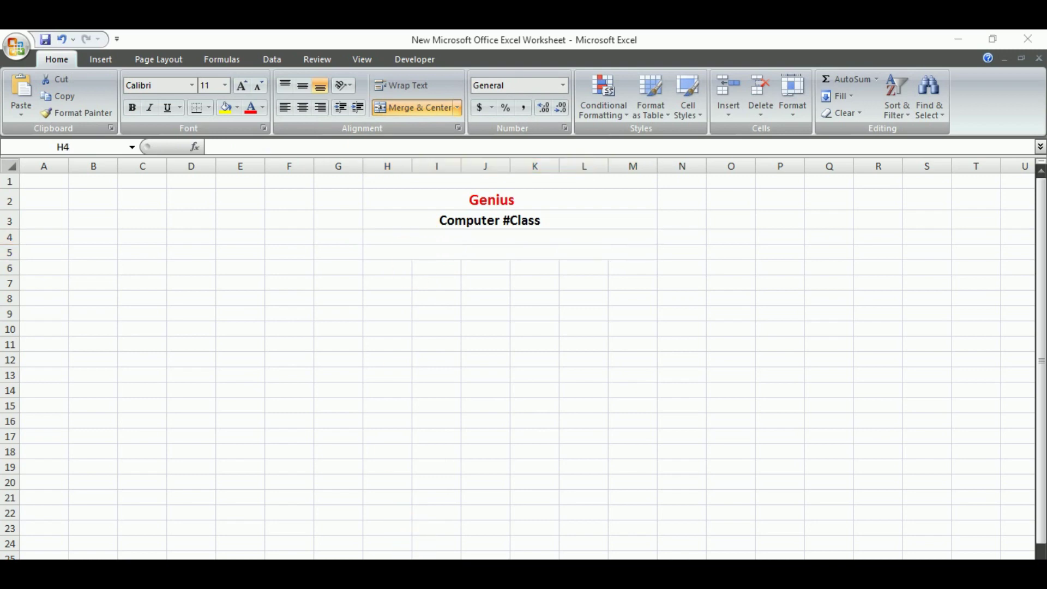
left_click(395, 238)
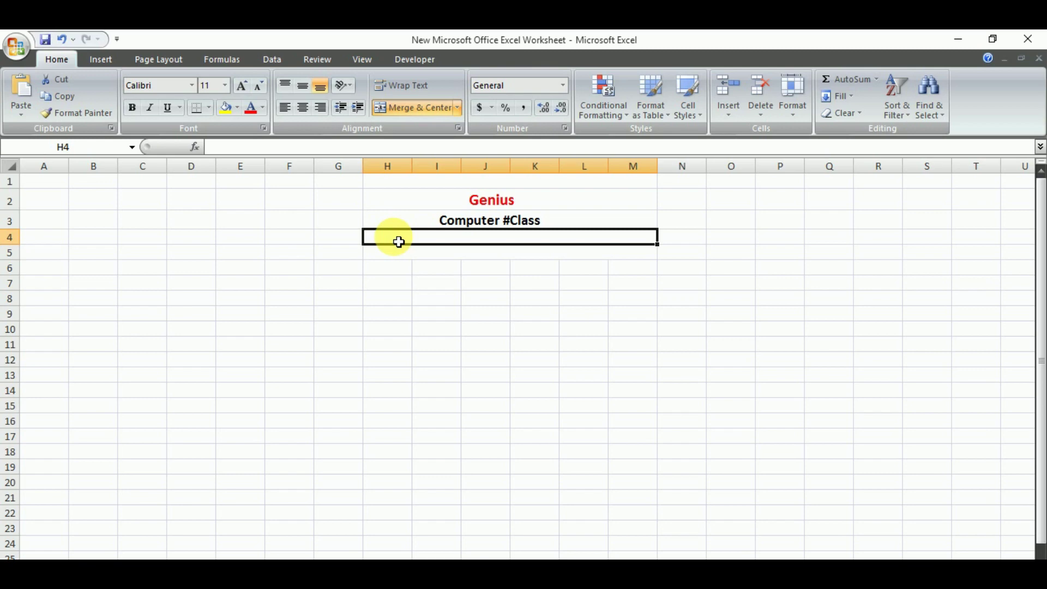
type("A")
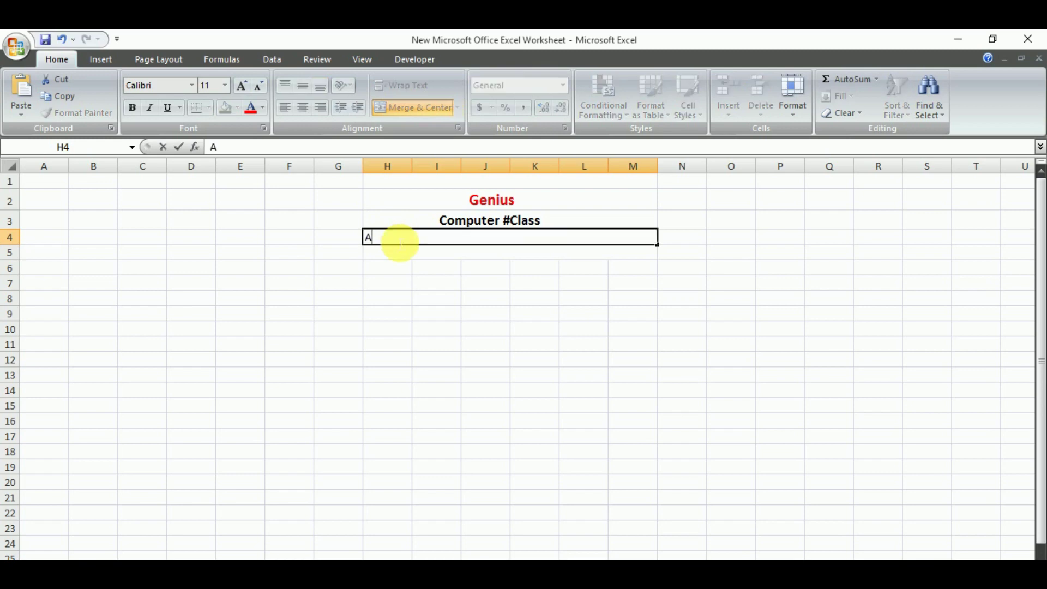
type("DD.XXXXXXXXXXXXXXXXXXXXXXXX")
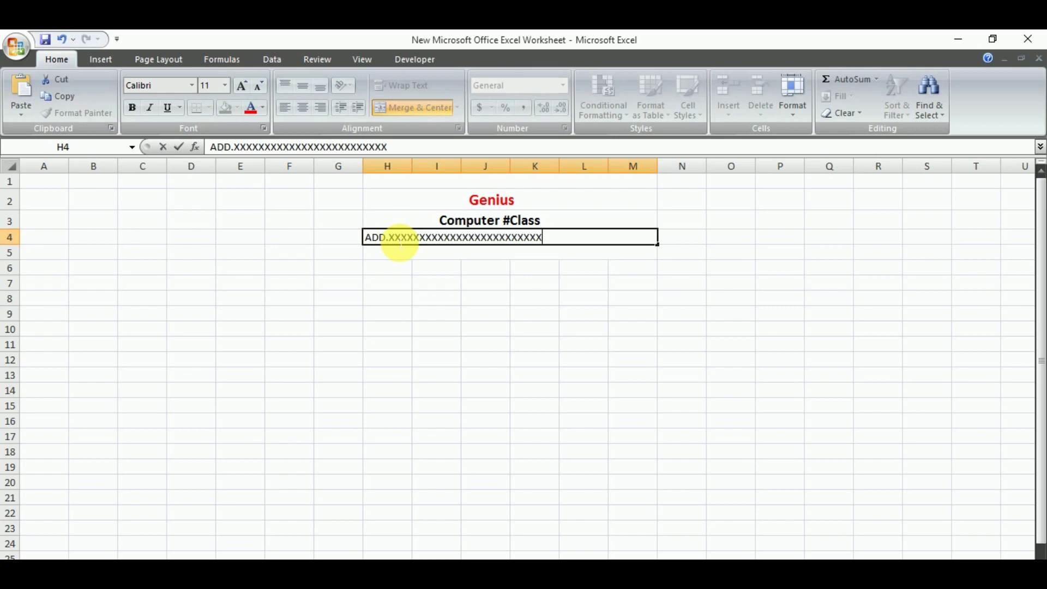
left_click(434, 259)
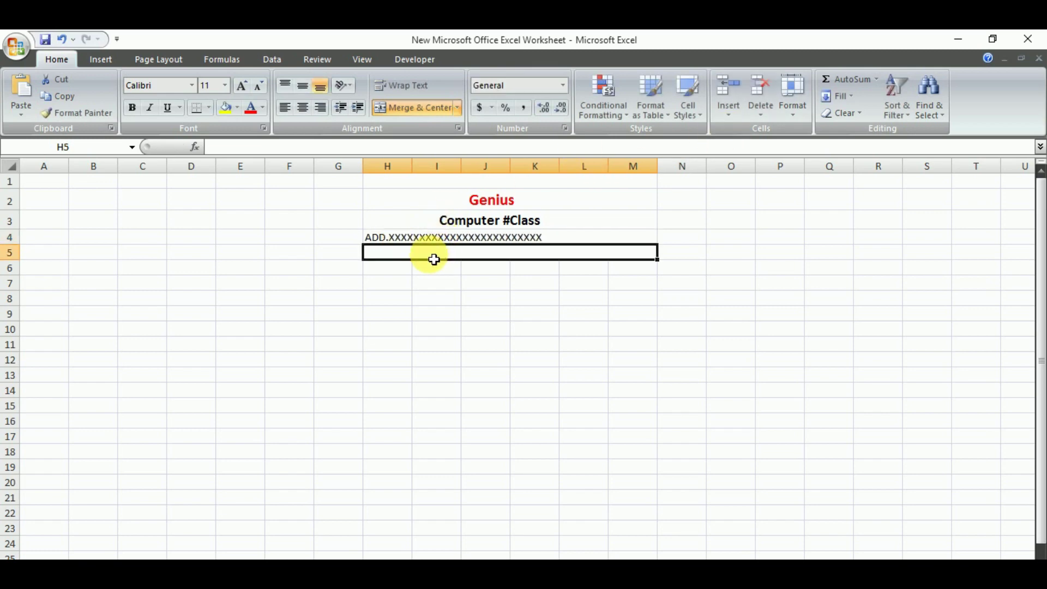
type("Mo")
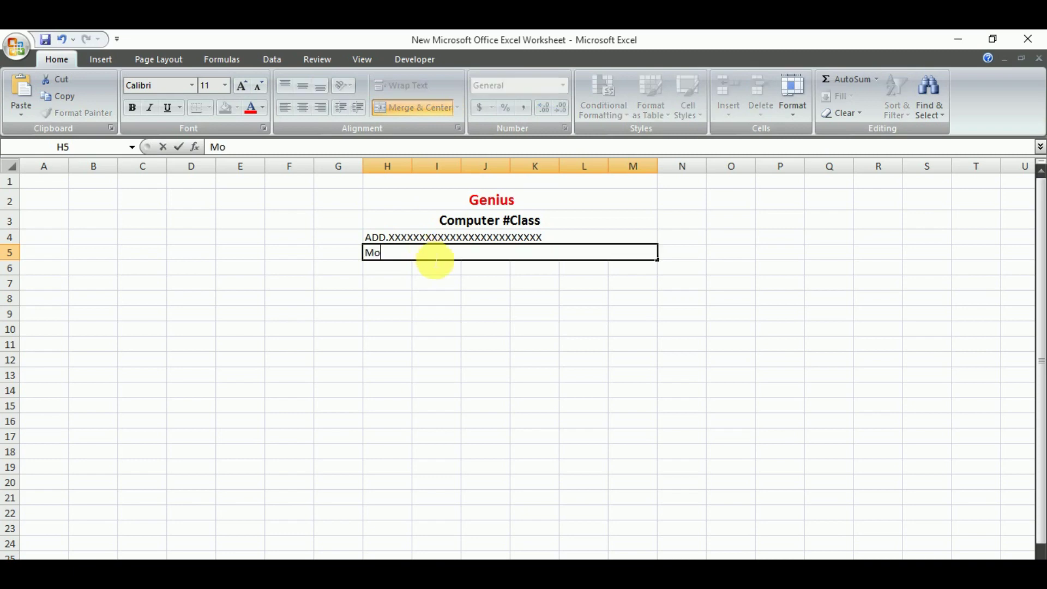
key("BackSpace")
type(".no. 000000000000000000000000000")
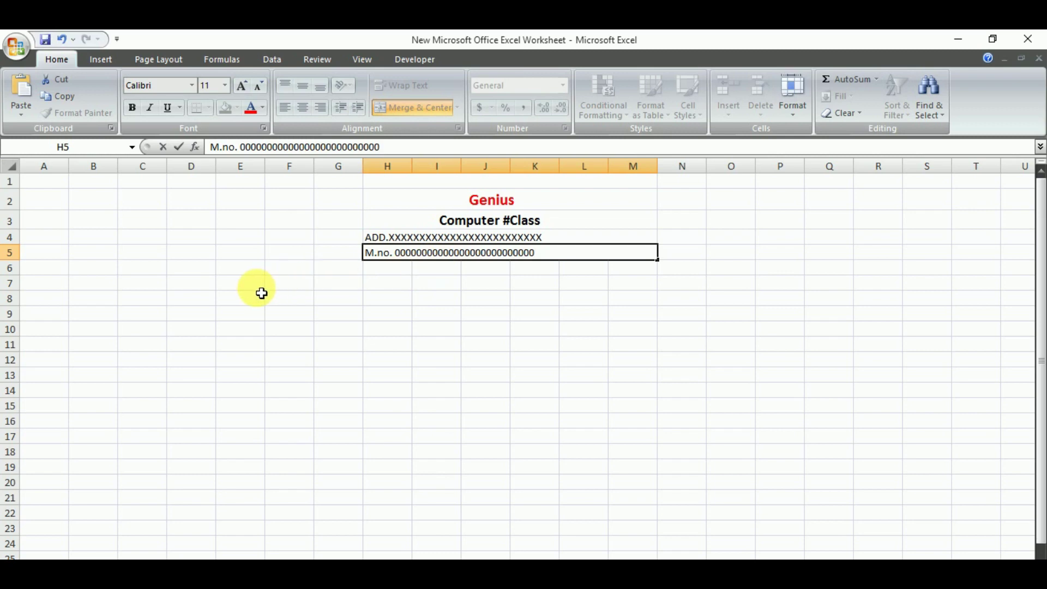
left_click(206, 299)
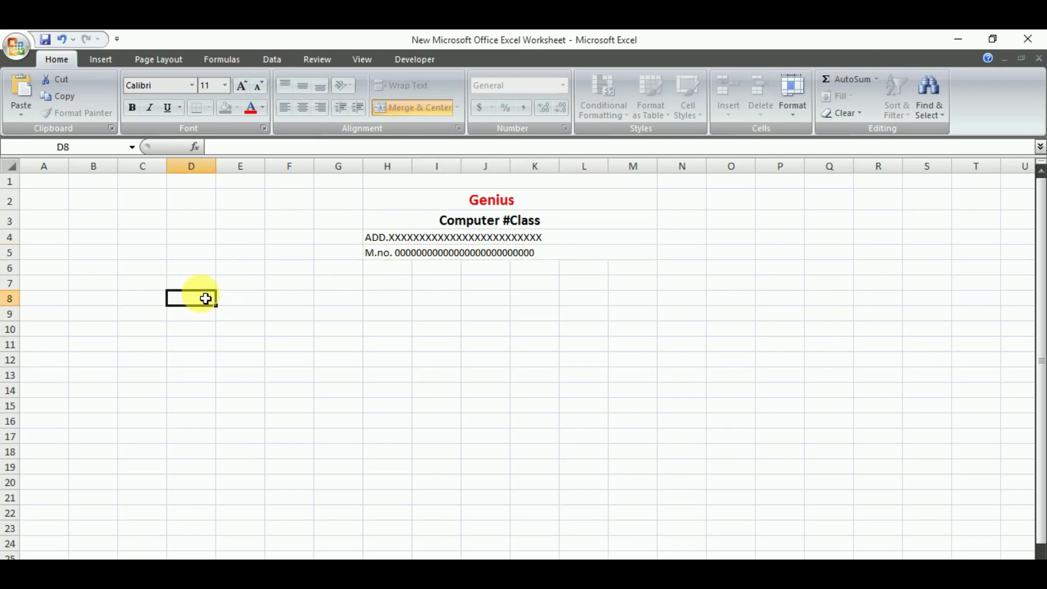
Step: Apply all borders to cells E7:F7 and enter the label "SI.NO" in E7
left_click(234, 283)
left_click_drag(272, 292, 277, 293)
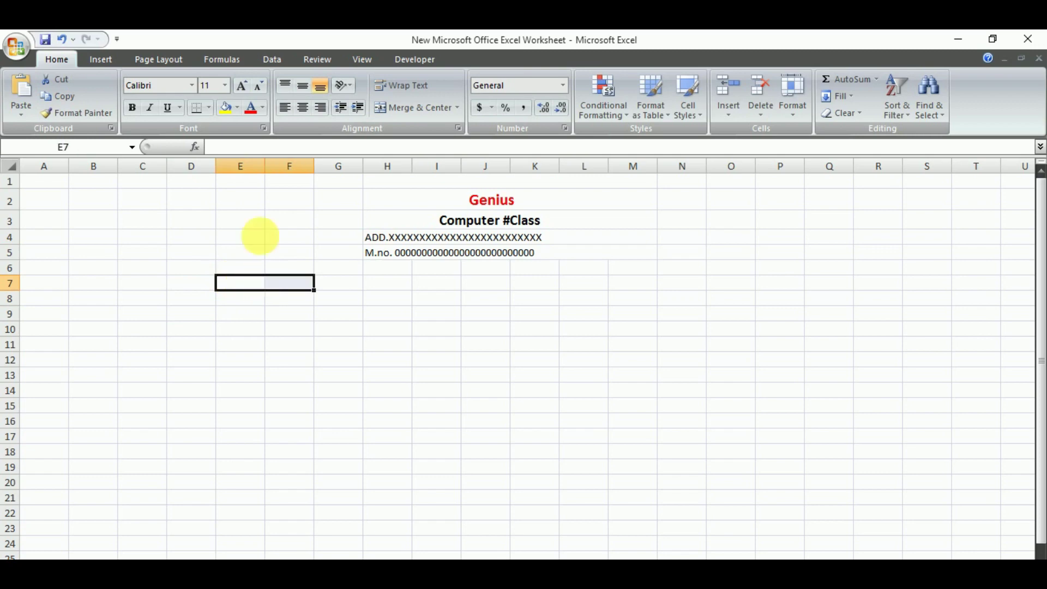
left_click(209, 109)
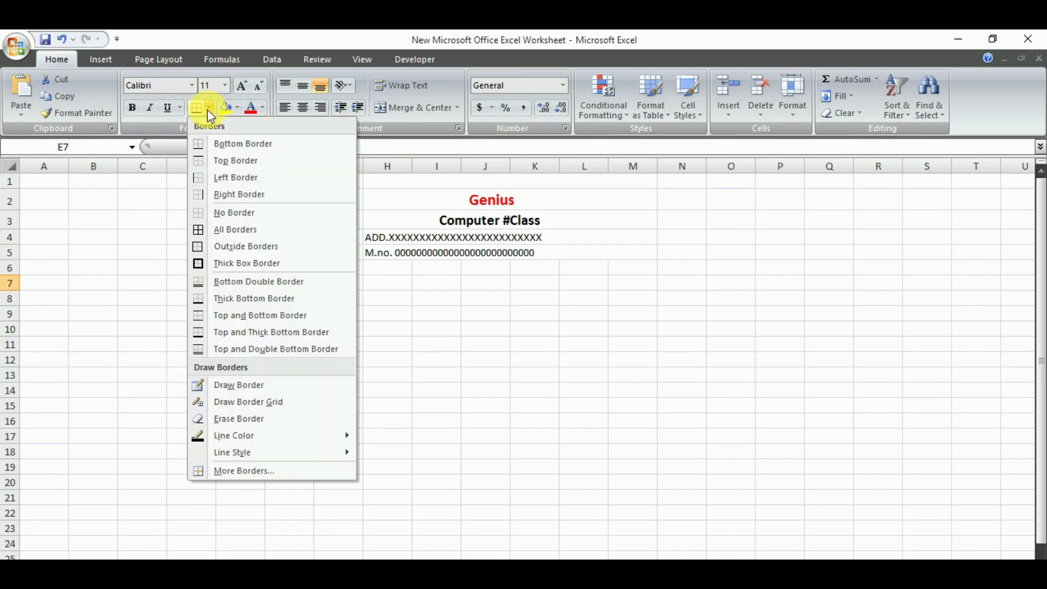
left_click(255, 230)
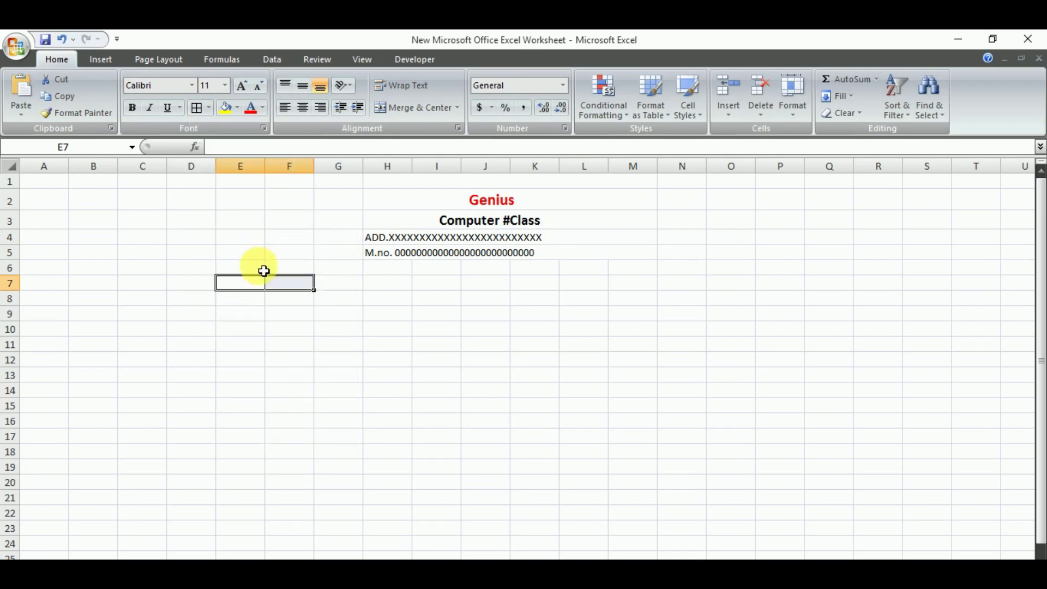
left_click(251, 280)
left_click(285, 287)
left_click(261, 289)
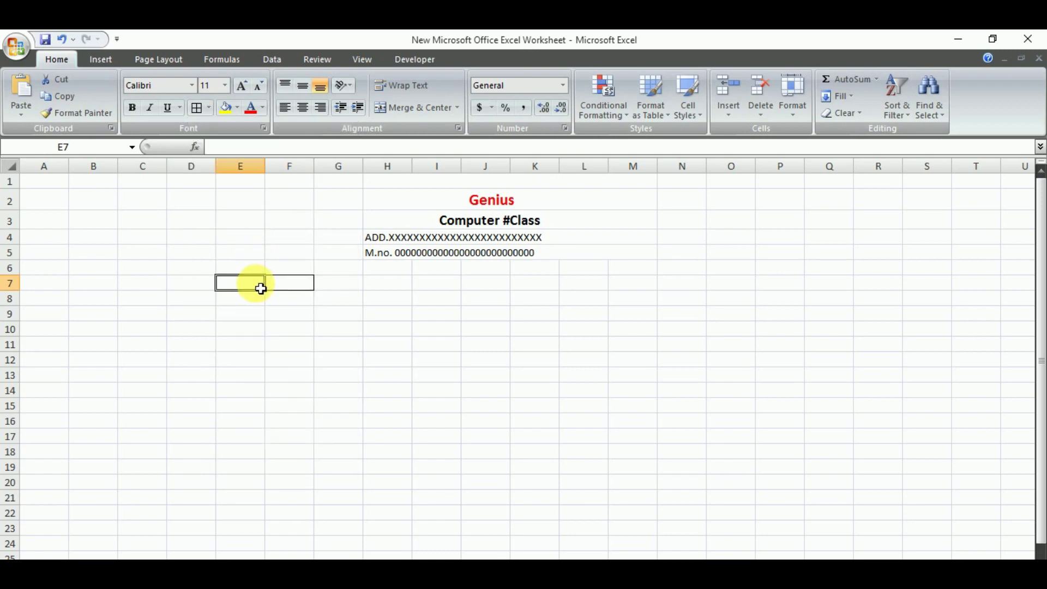
double_click(263, 289)
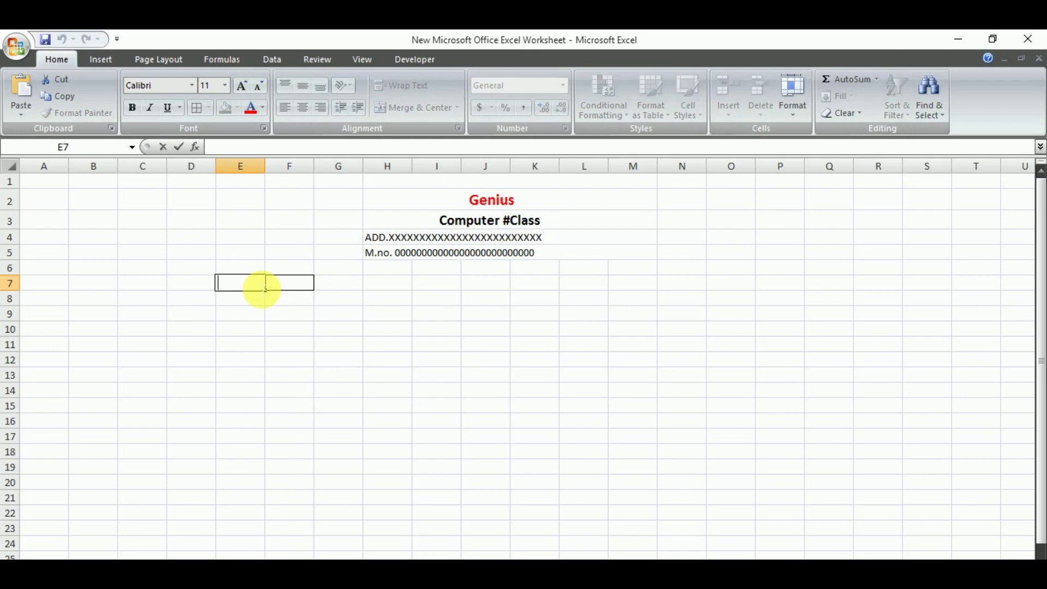
type("SI.NO")
Step: Apply all borders to cells M7:N7 and enter the label "Date:" in M7
left_click(655, 287)
left_click_drag(654, 288, 671, 290)
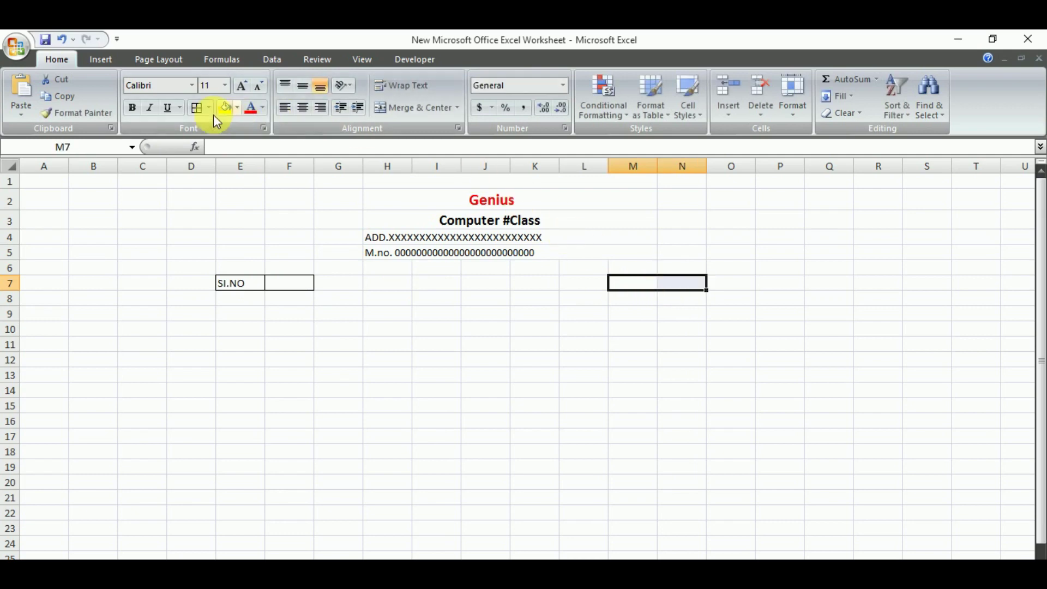
left_click(195, 108)
double_click(626, 289)
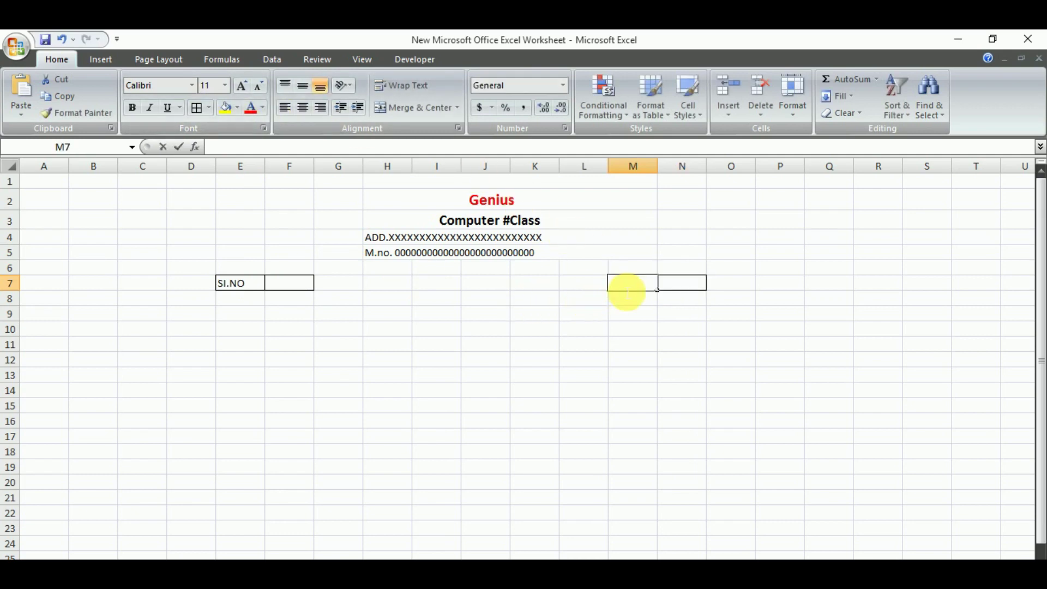
type("D")
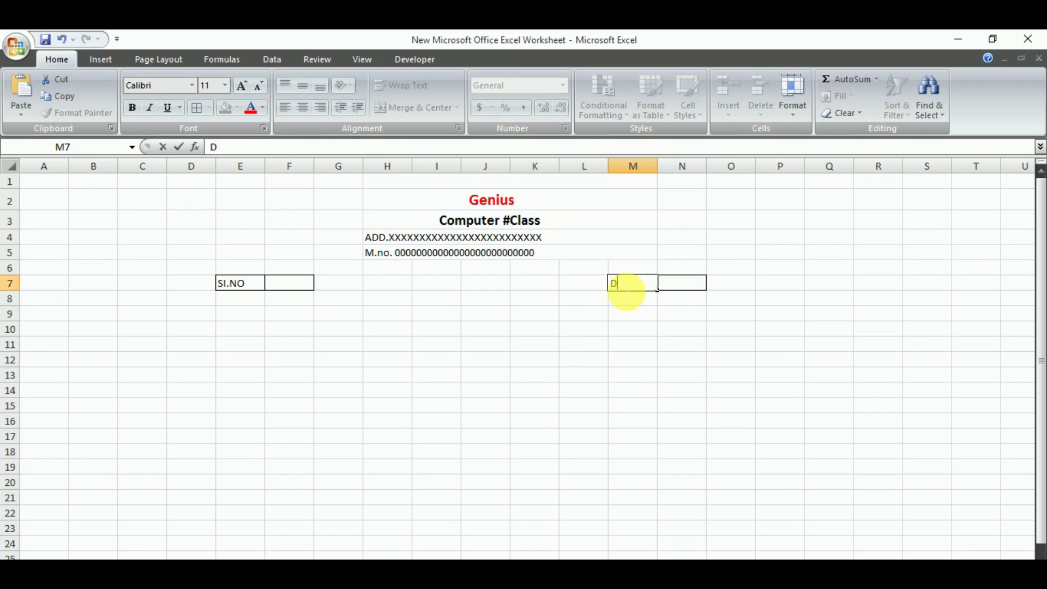
type("ate:")
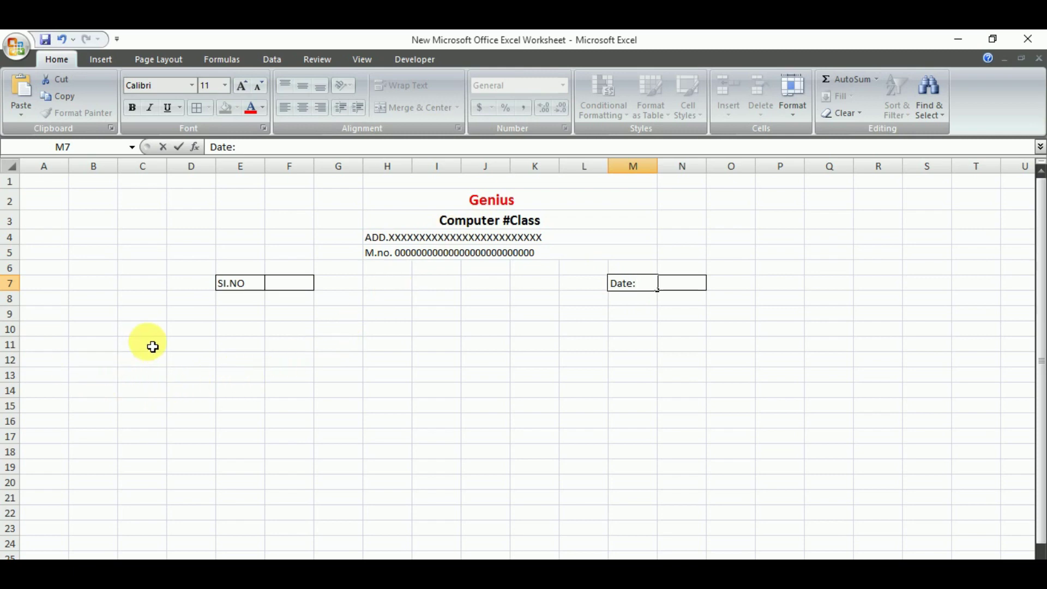
Step: Enter "Received With thanks from" in E9, followed by an underscore fill-in line reaching the end of column N
left_click(234, 315)
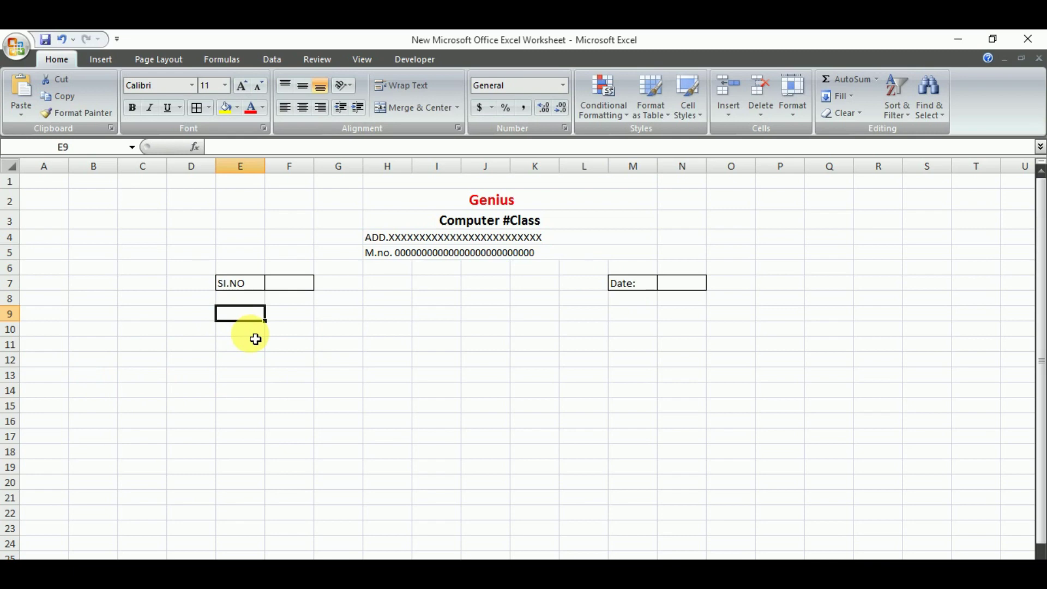
type("Re")
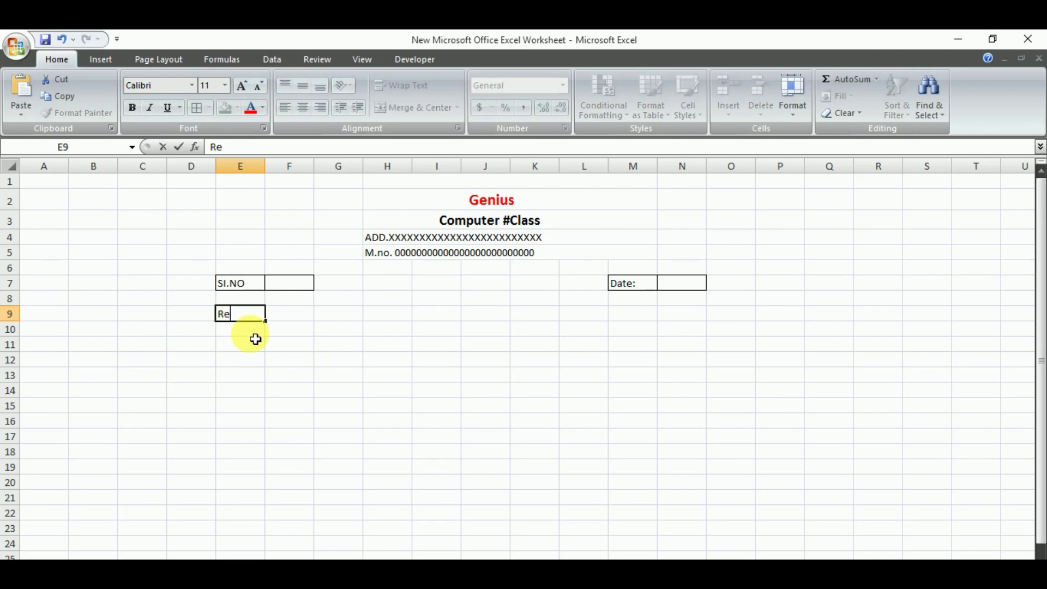
type("ceived With ")
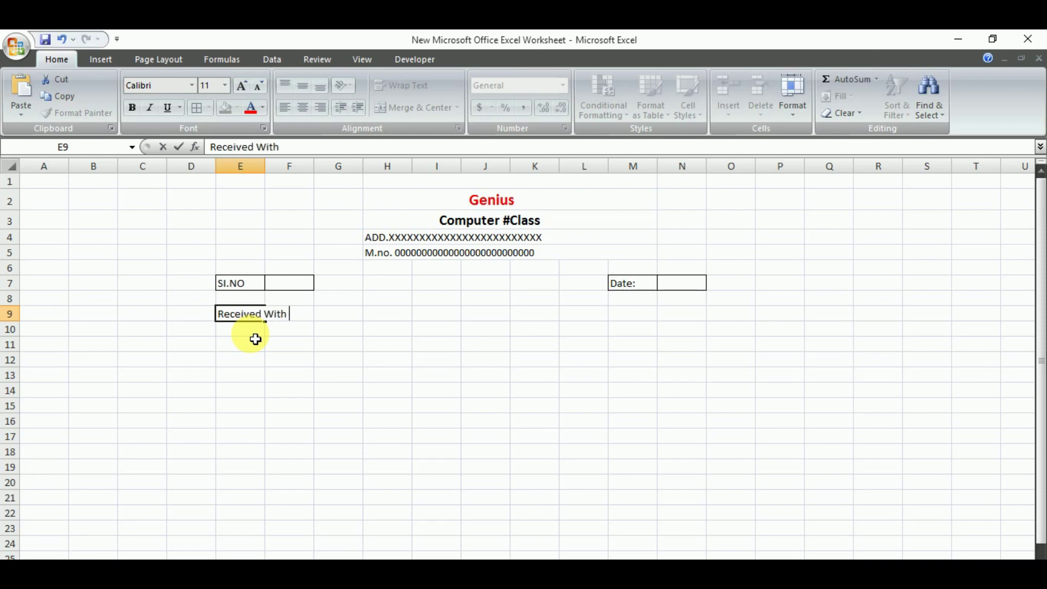
type("thanks from")
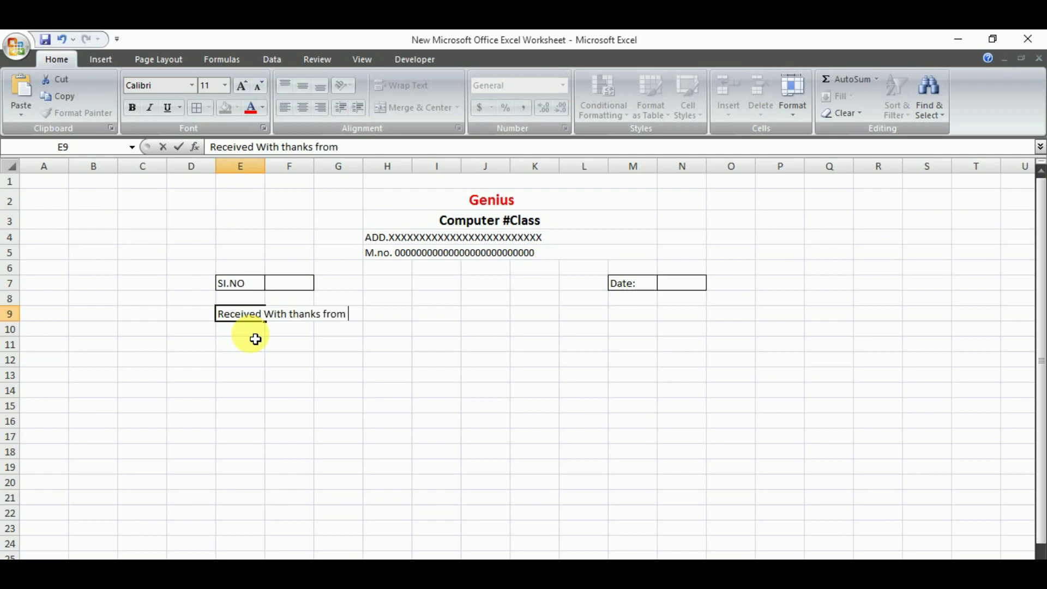
type(" ____________________________________________________________________")
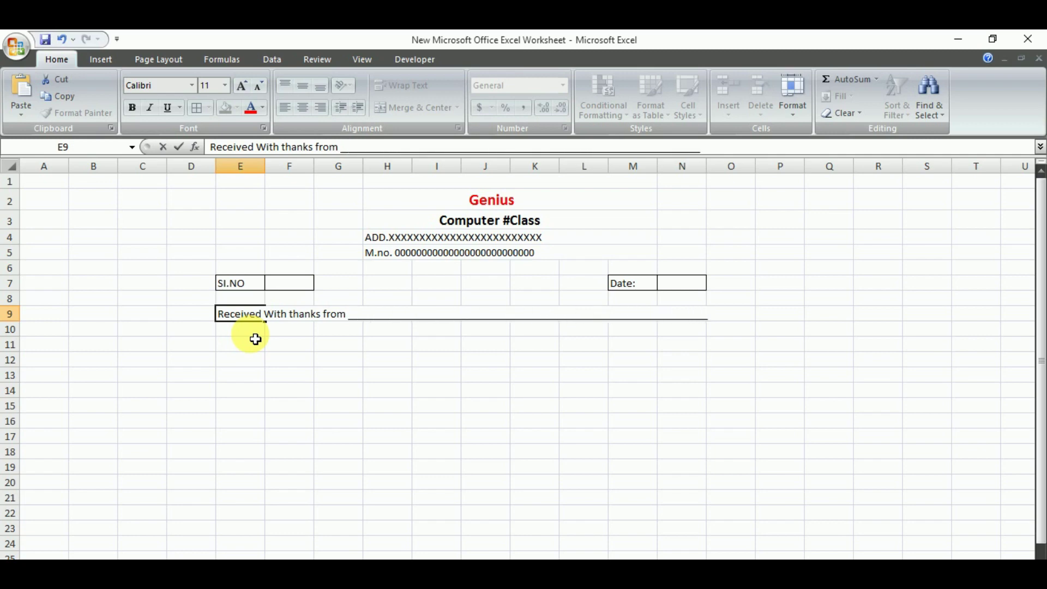
key("Return")
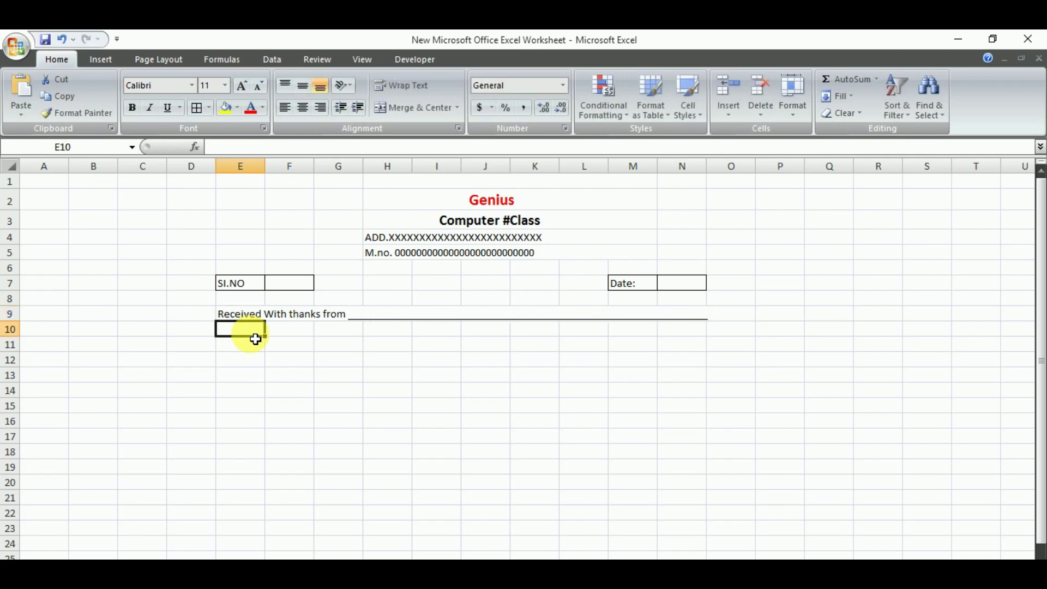
Step: Fill E10 with a continuous underscore line spanning from column E to the end of column N
type("_")
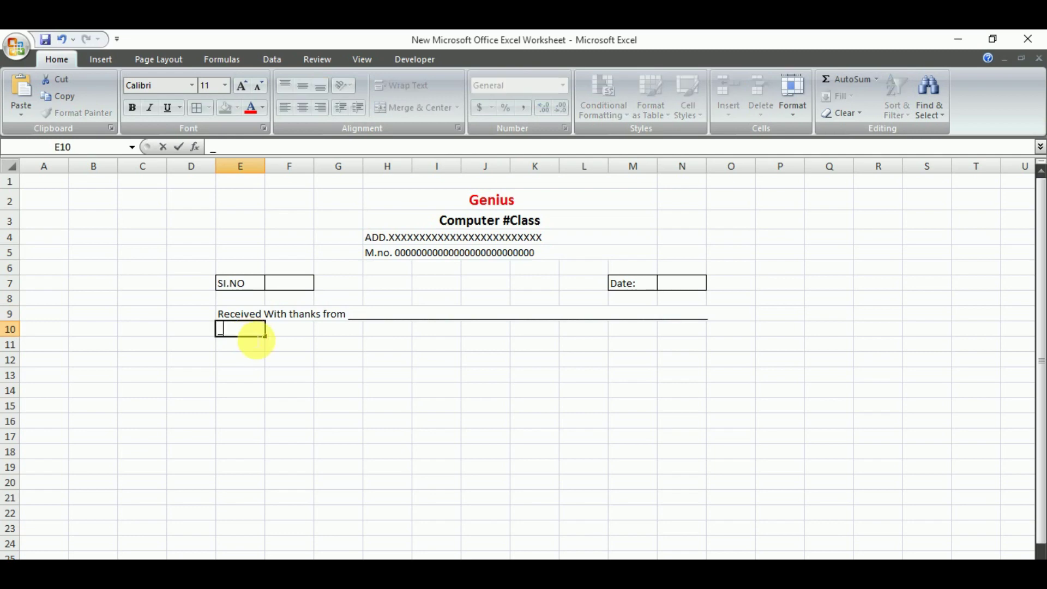
type("_________________________________________________")
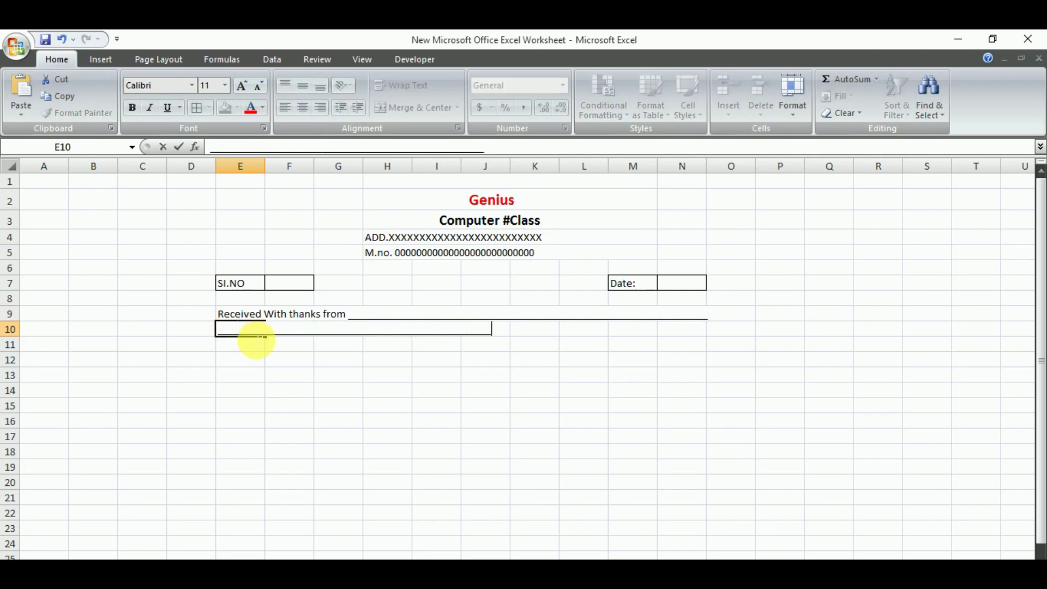
type("____________________________________________________________________________________________________")
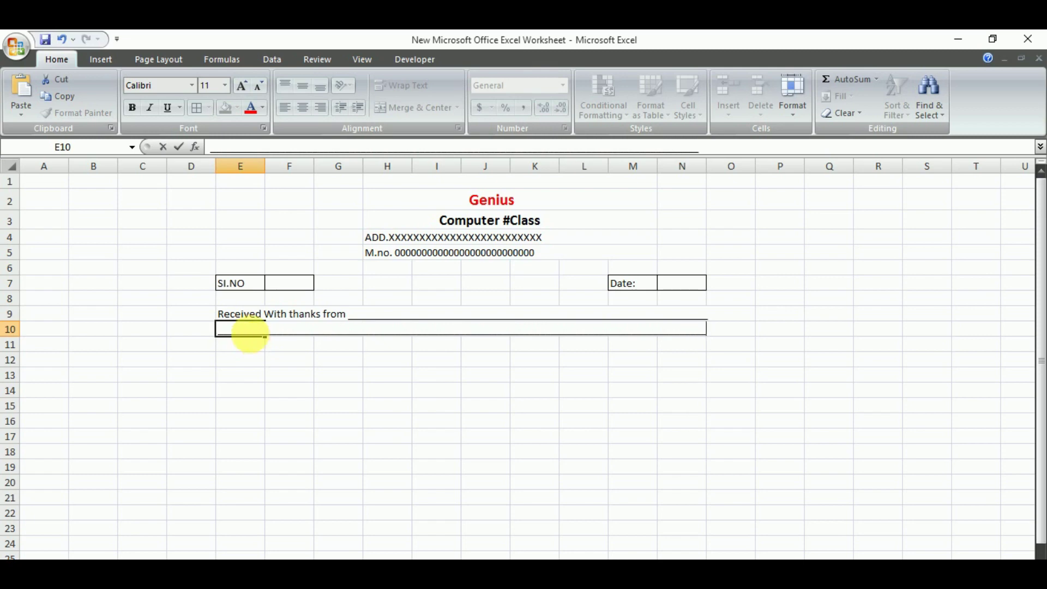
key("Return")
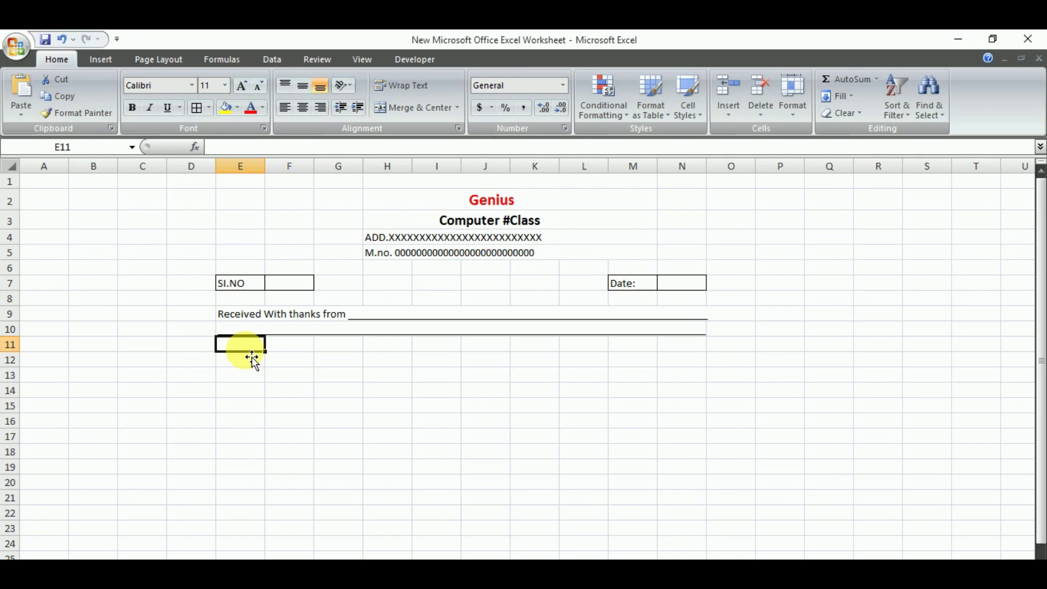
Step: Enter "Course name", a blank underscore line, "Payment of", another underscore line and "Month(s)" as one text in E12
left_click(228, 363)
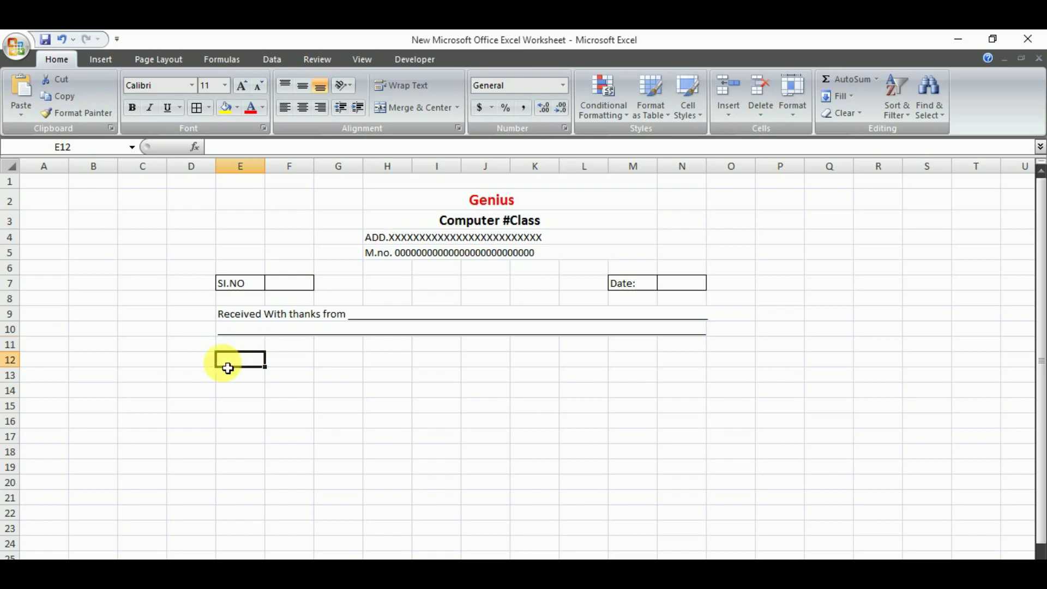
type("Cou")
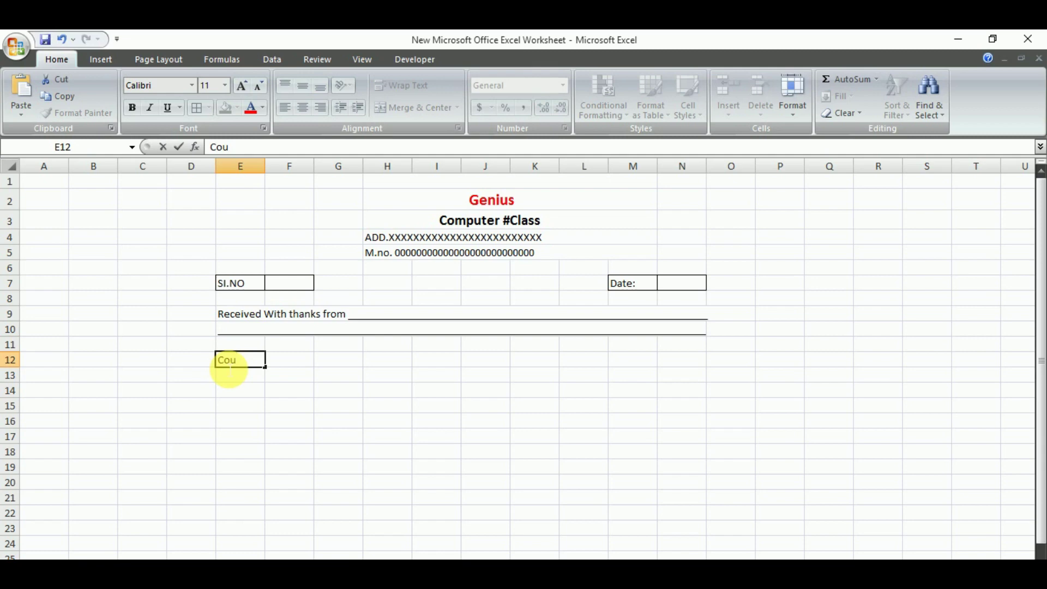
type("rse name ___________________________")
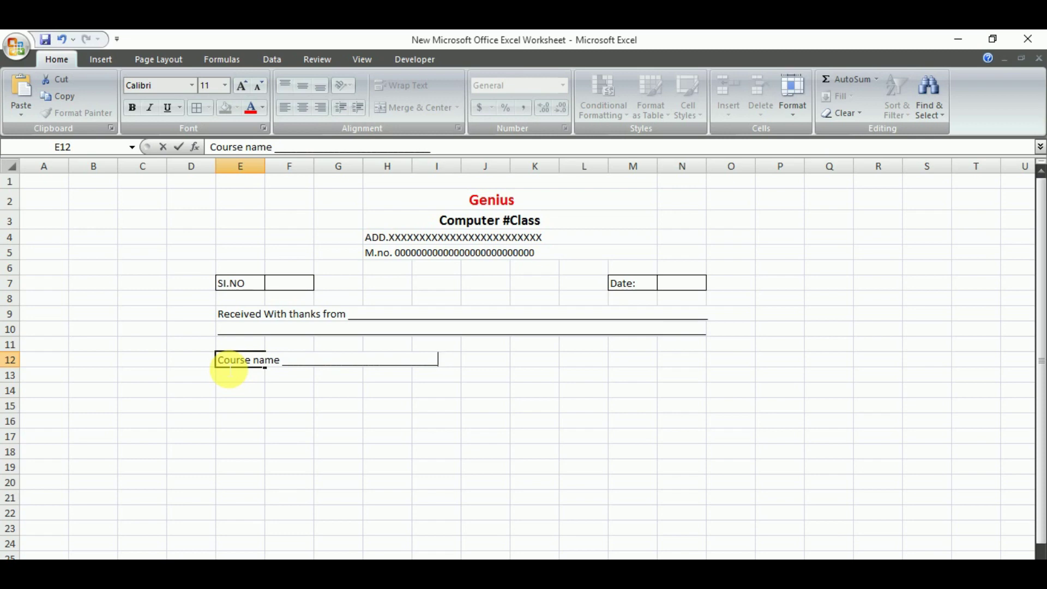
type("Payment")
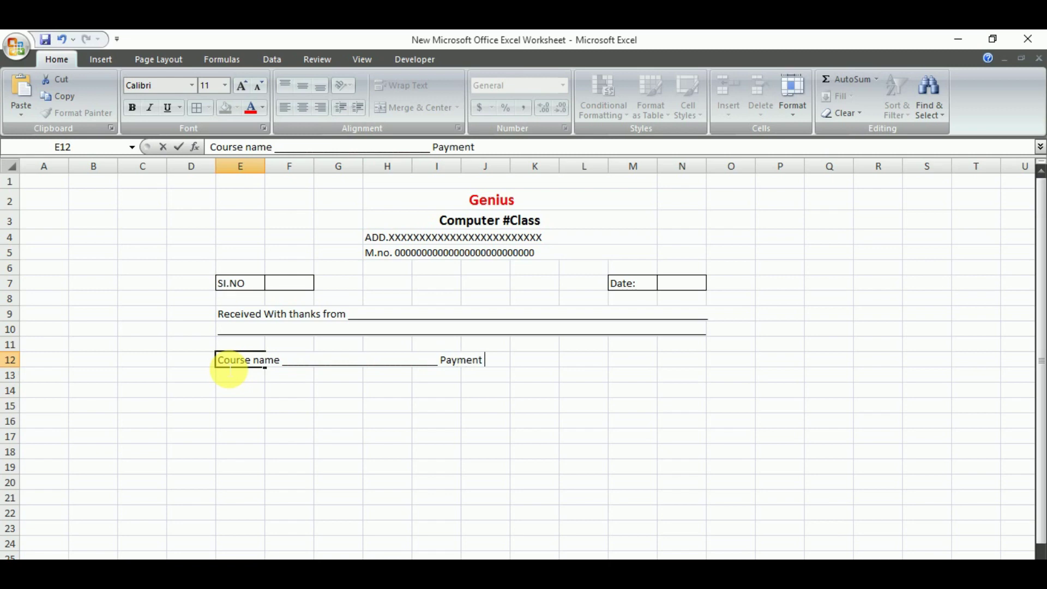
type(" of __________________________")
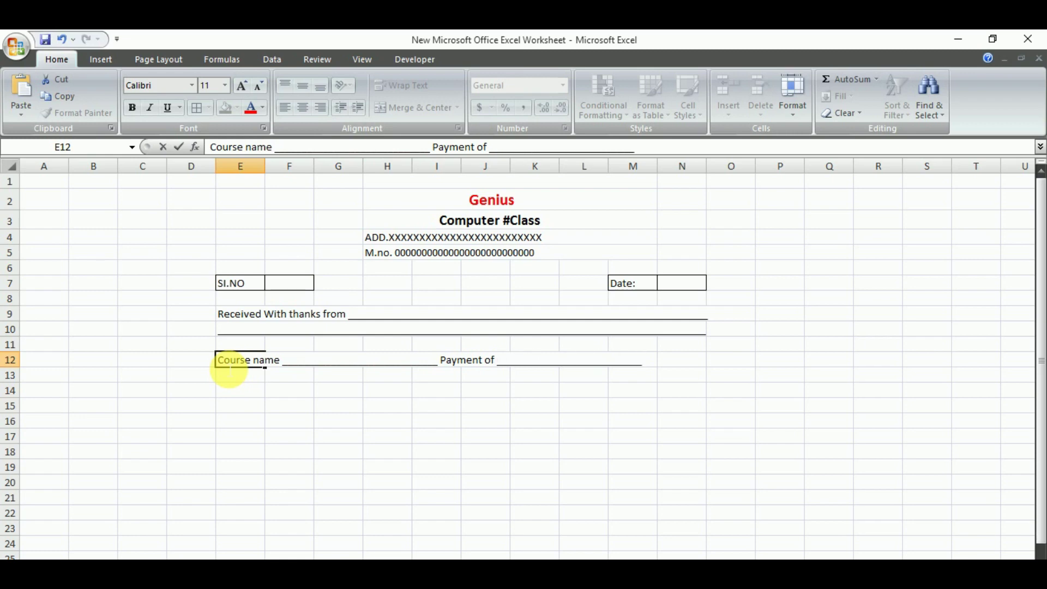
type("Month(s)")
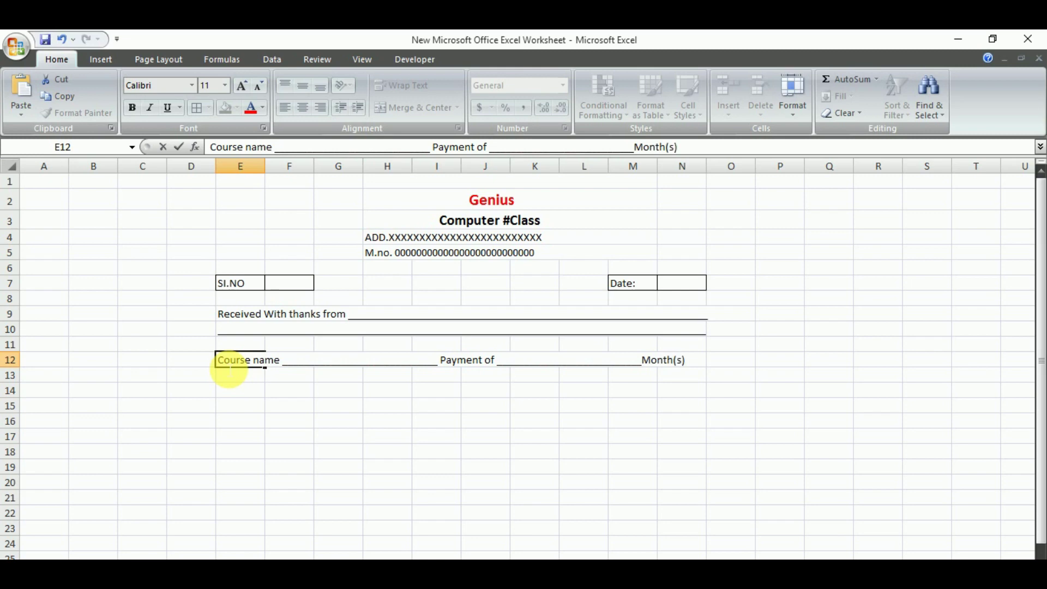
key("Return")
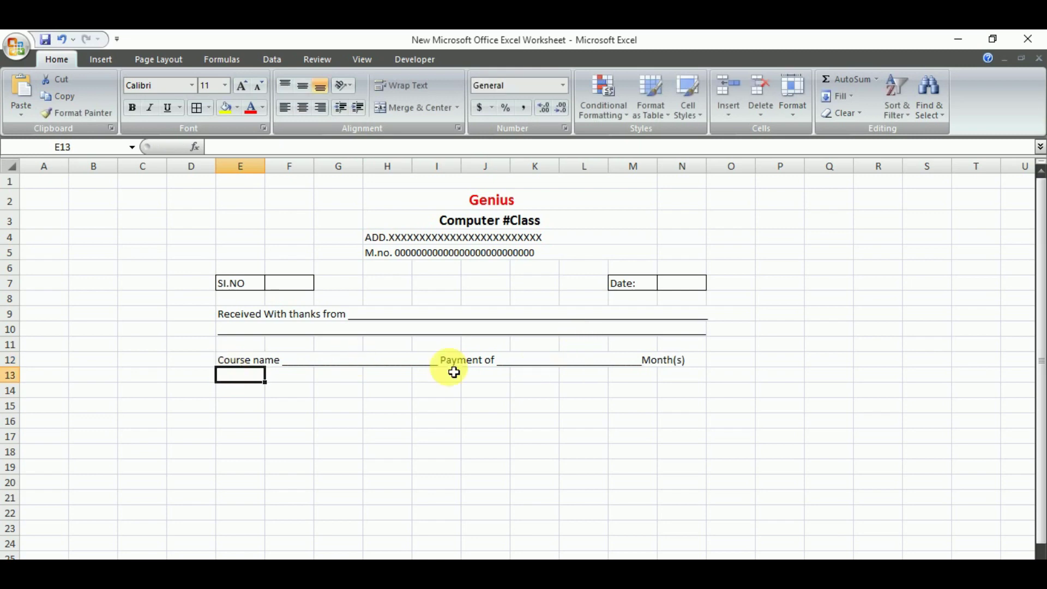
Step: Start the text in E14 with "class start from" followed by an underscore fill-in line ending in column I
left_click(234, 392)
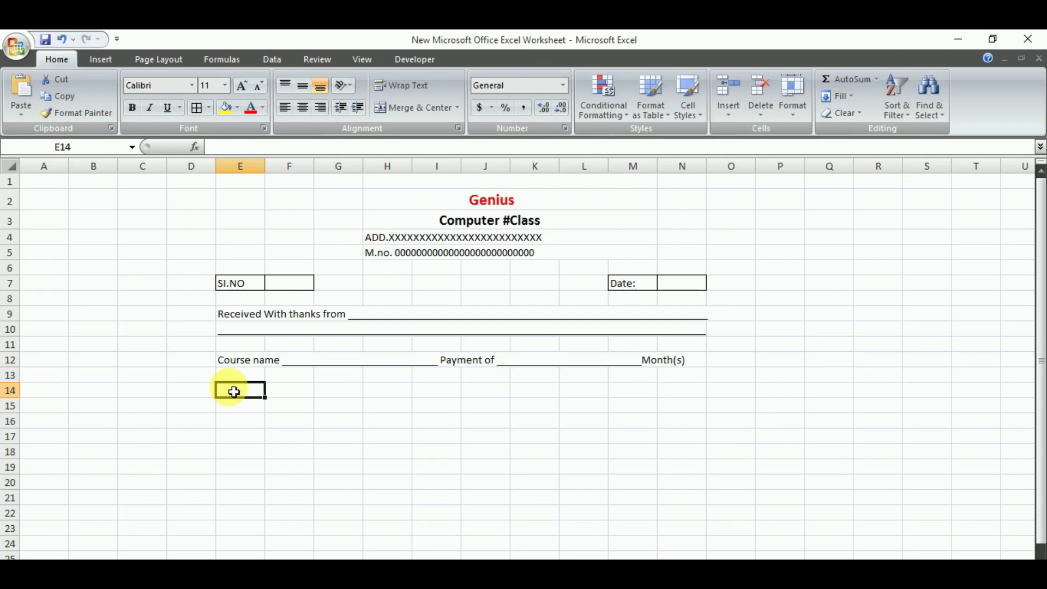
type("class")
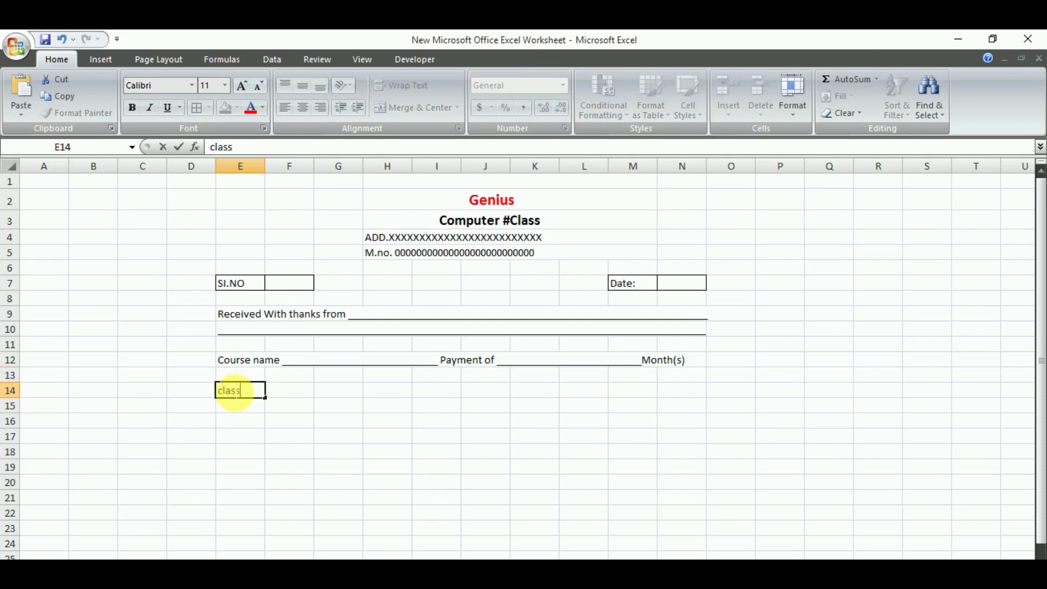
type("5")
key("BackSpace")
type("start from")
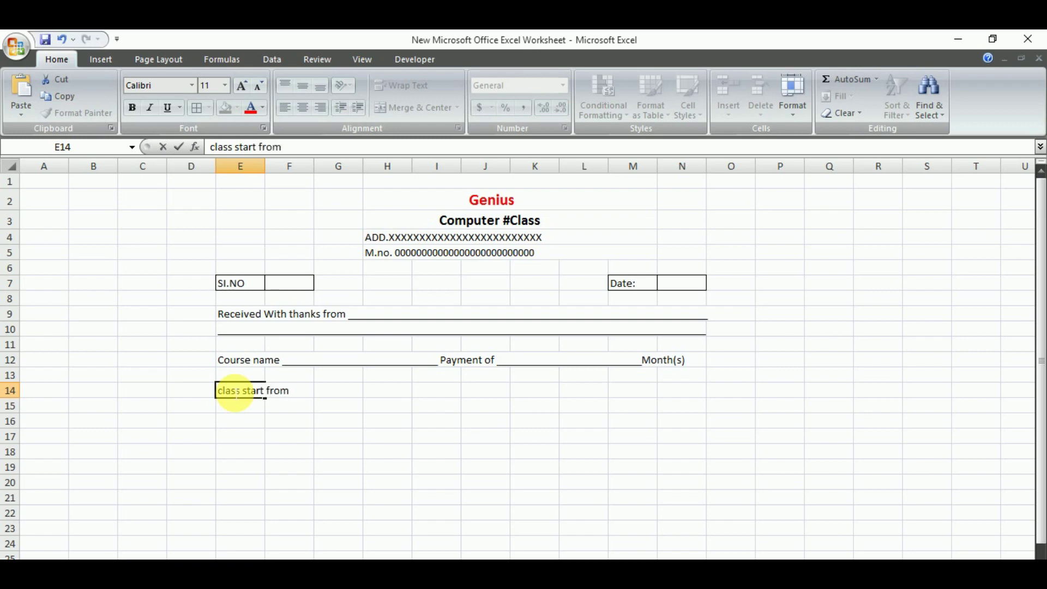
type(" __________________________________")
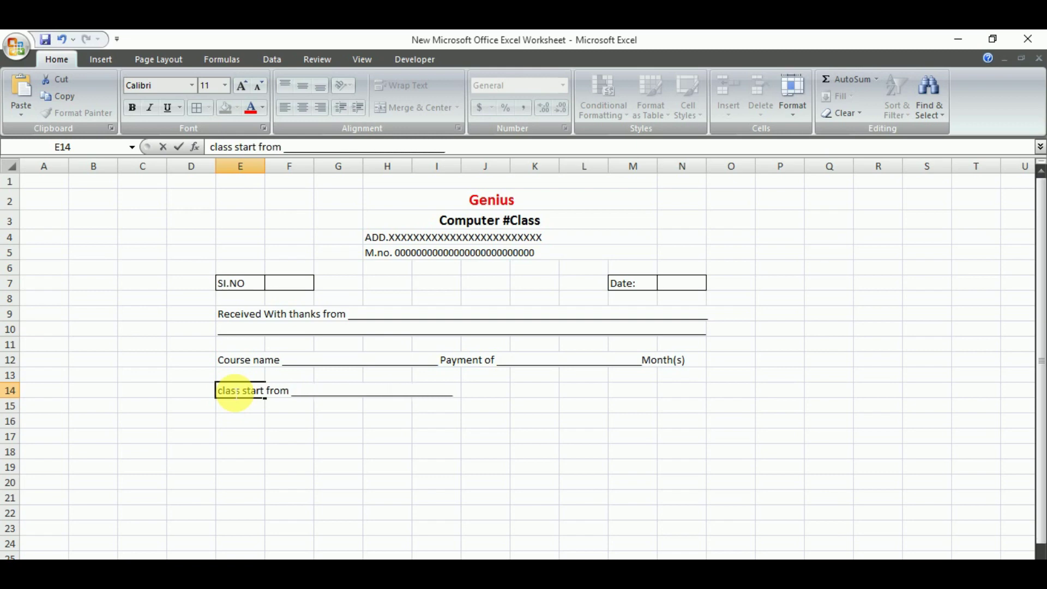
key("BackSpace")
key("BackSpace")
key("BackSpace")
Step: Complete the E14 text with "Class Day" and "Class Time", each followed by an underscore line, ending at column N's edge
type("Class Day")
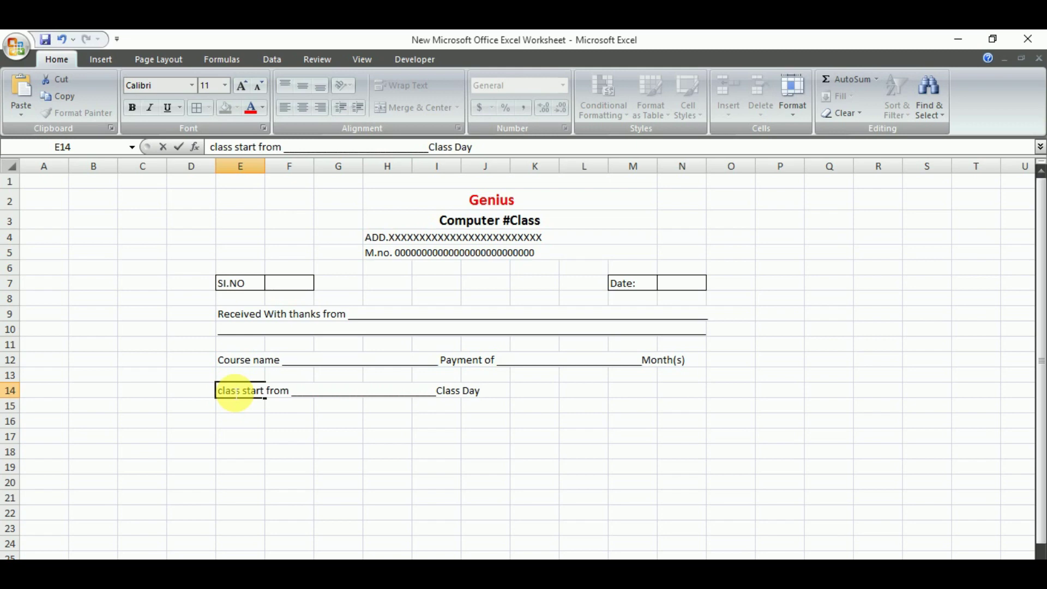
type("__________________________")
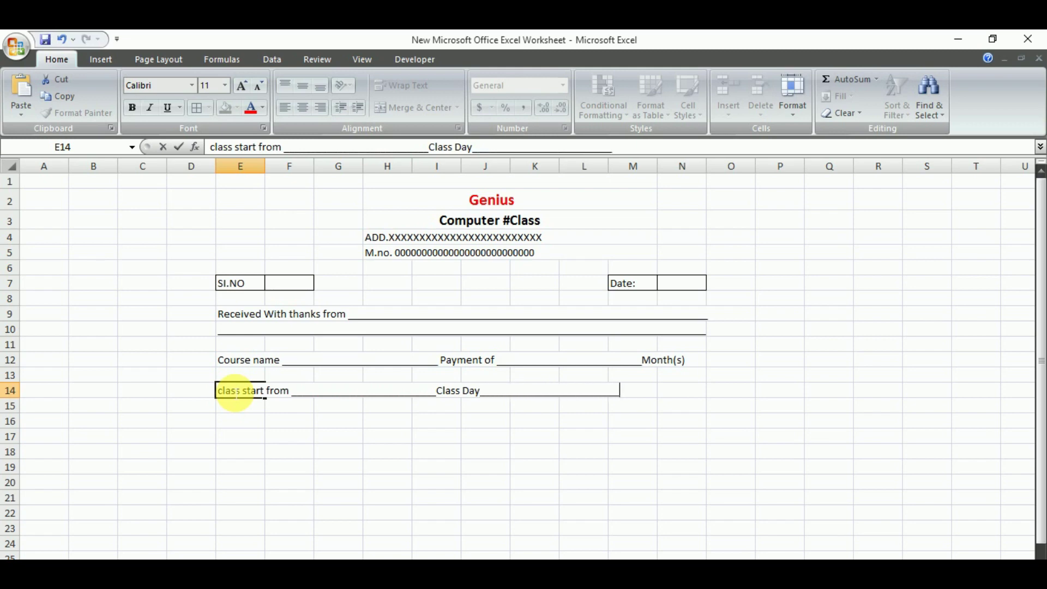
key("BackSpace")
key("BackSpace")
key("BackSpace")
key("BackSpace")
type("Class Time")
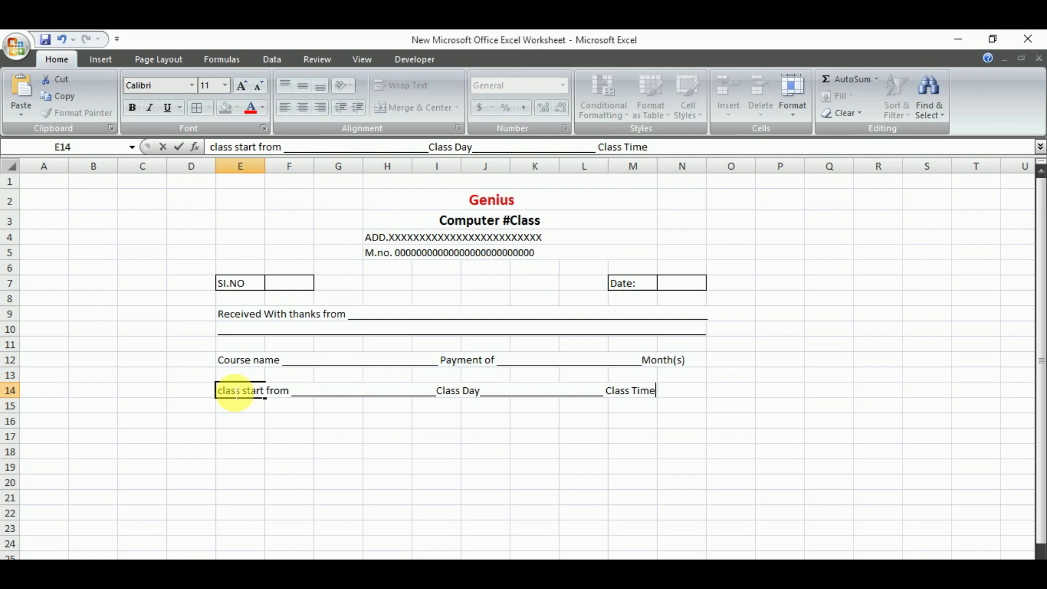
type("__________")
key("Return")
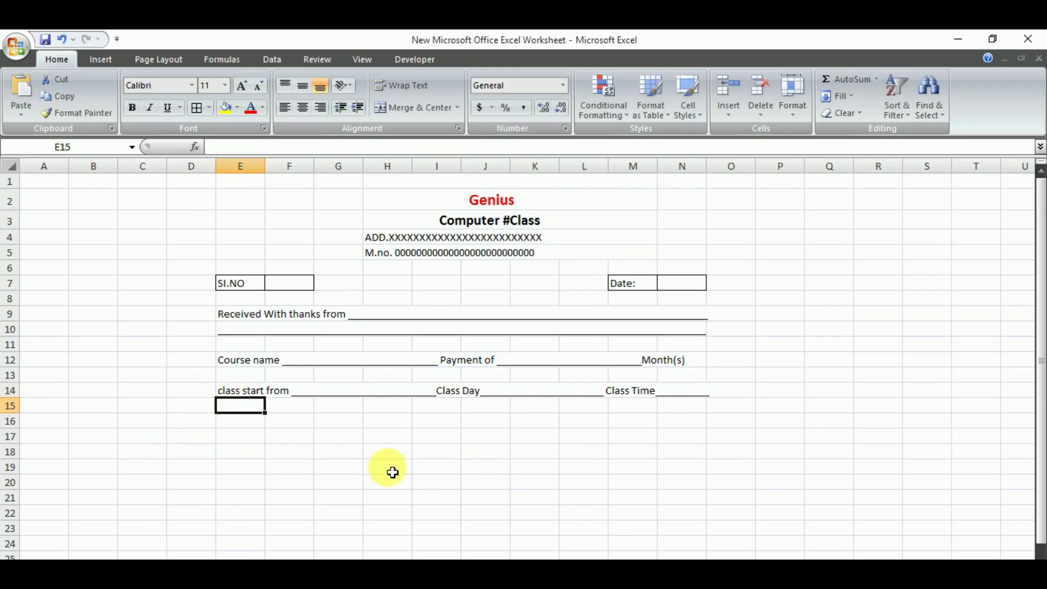
Step: Apply all borders to the cell range K16:L18 below the class details line
left_click(524, 423)
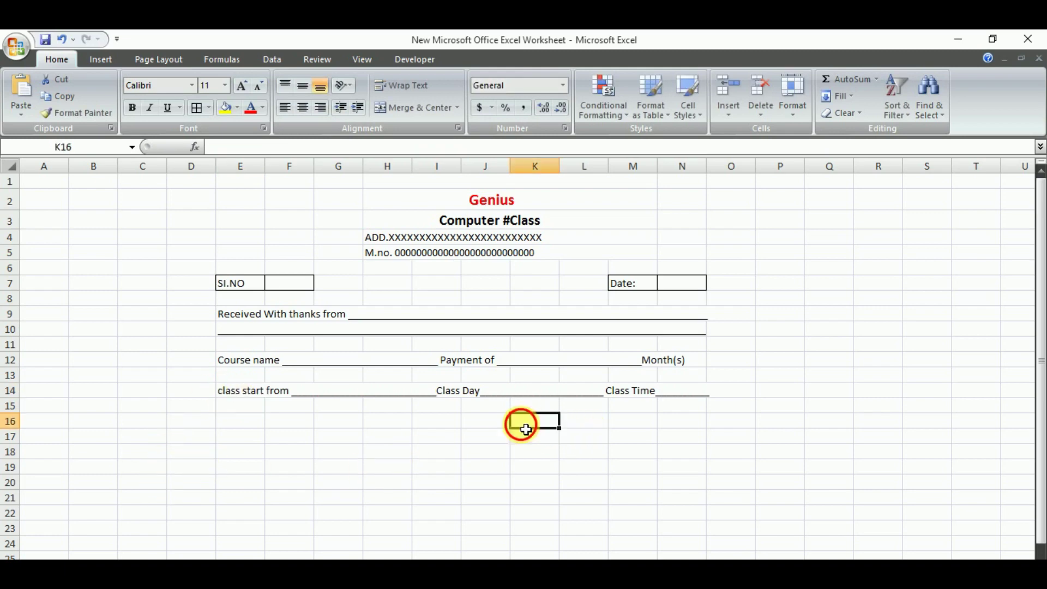
left_click_drag(556, 433, 573, 452)
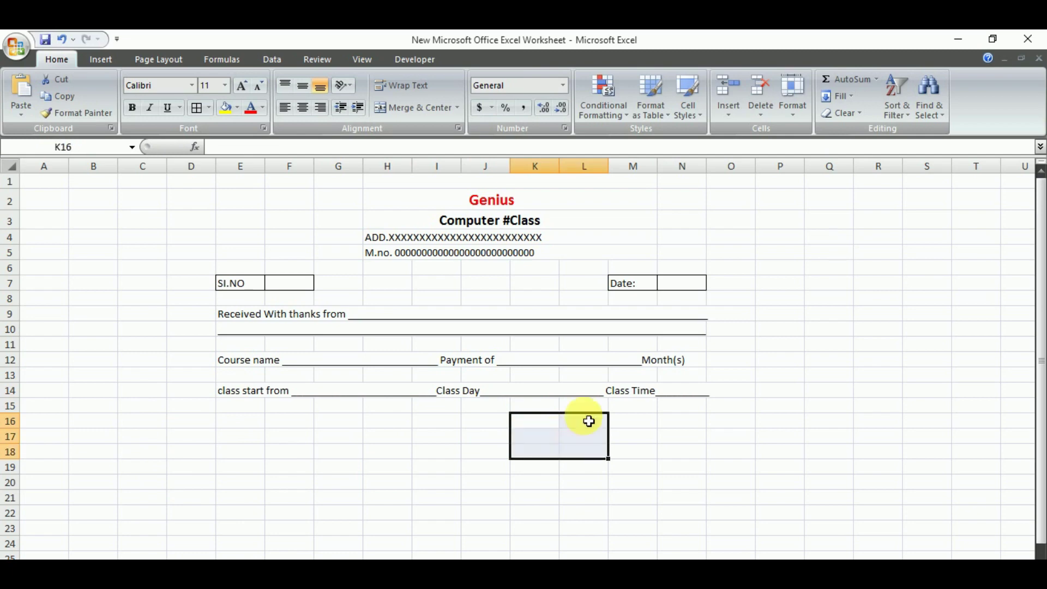
left_click(197, 107)
left_click(501, 467)
Step: Enter the labels "Fee Amount" in K16 and "Fine Amount" in K17
double_click(534, 428)
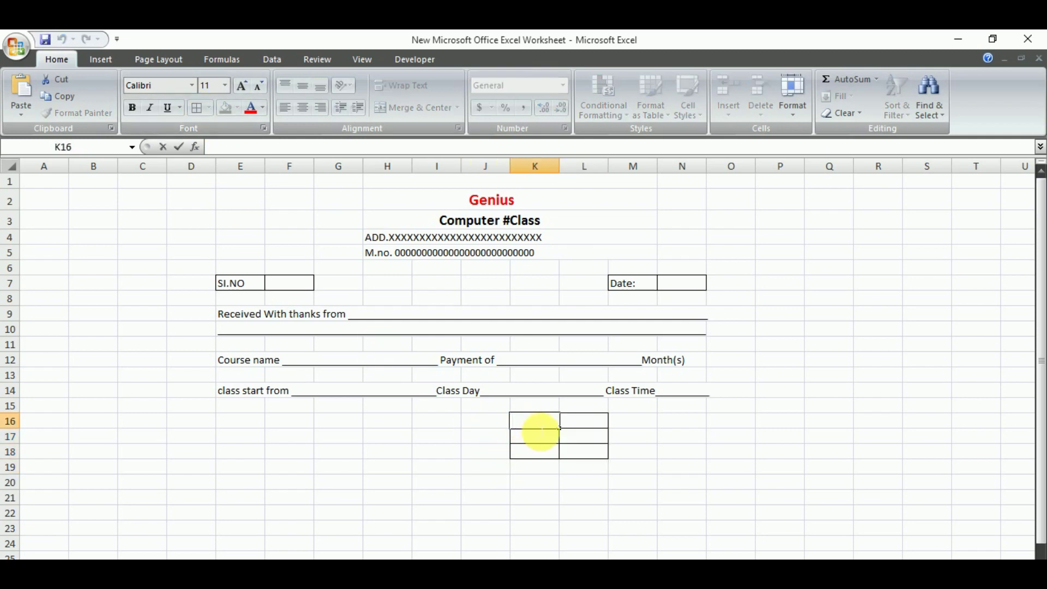
type("Fee Amo")
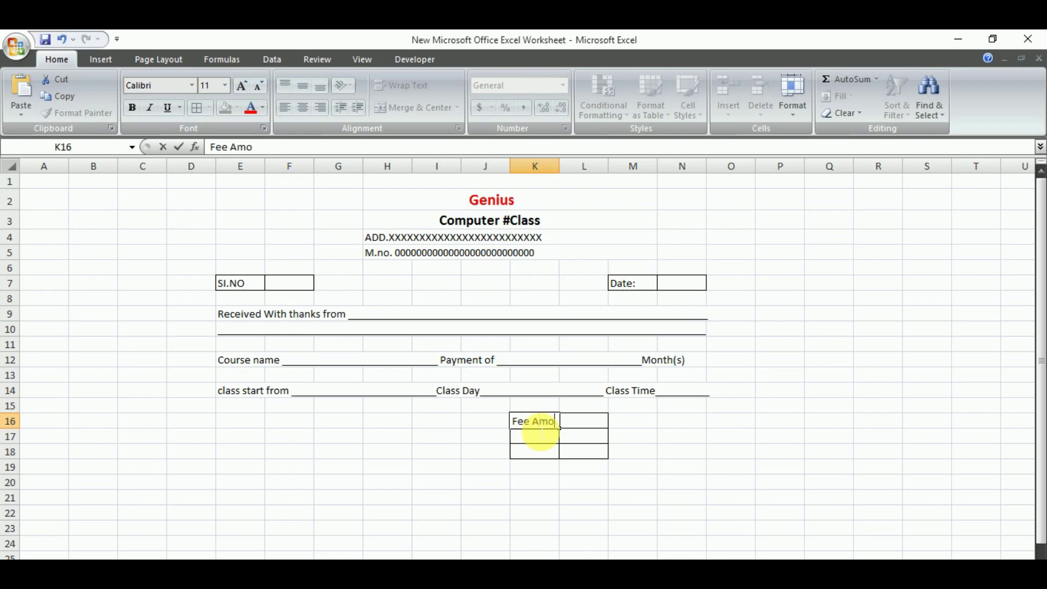
type("unt")
left_click(536, 441)
double_click(536, 443)
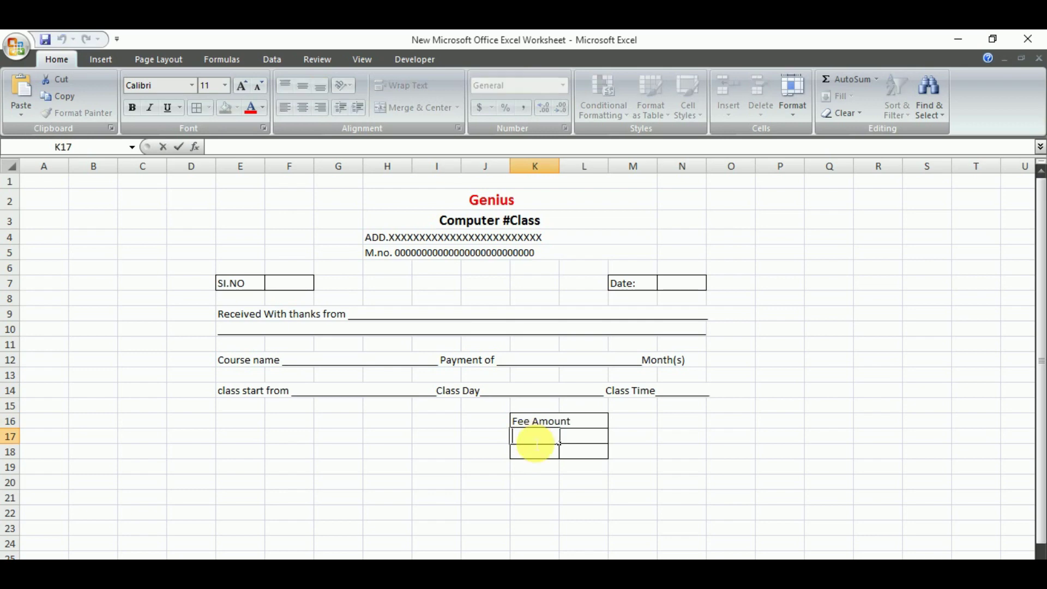
type("Fine Amoun")
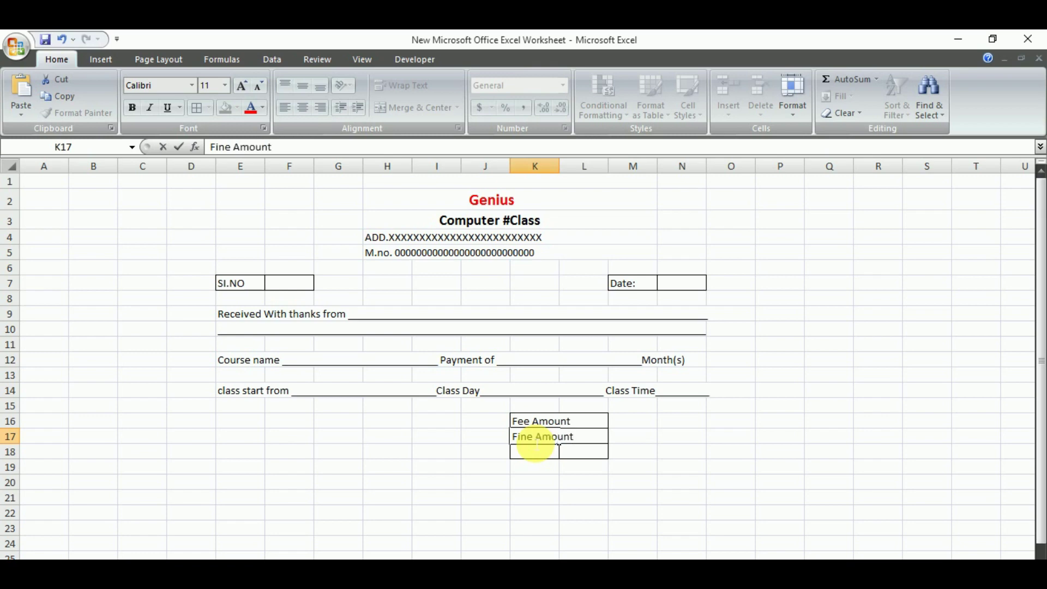
Step: Enter the label "Total Amount" in K18 below the "Fine Amount" label
type("t")
left_click(538, 451)
double_click(537, 455)
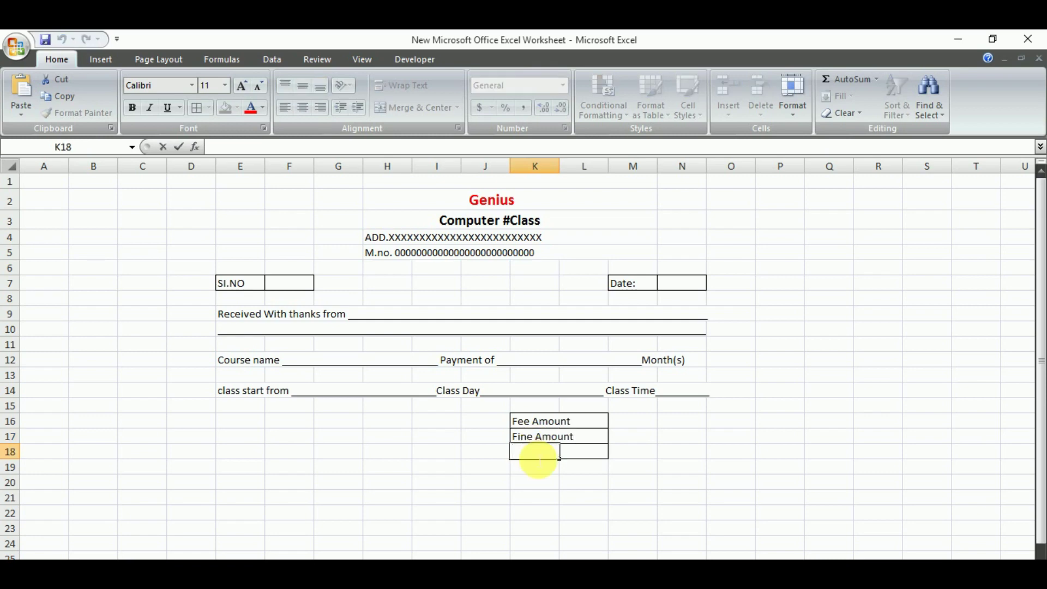
type("Total Amo")
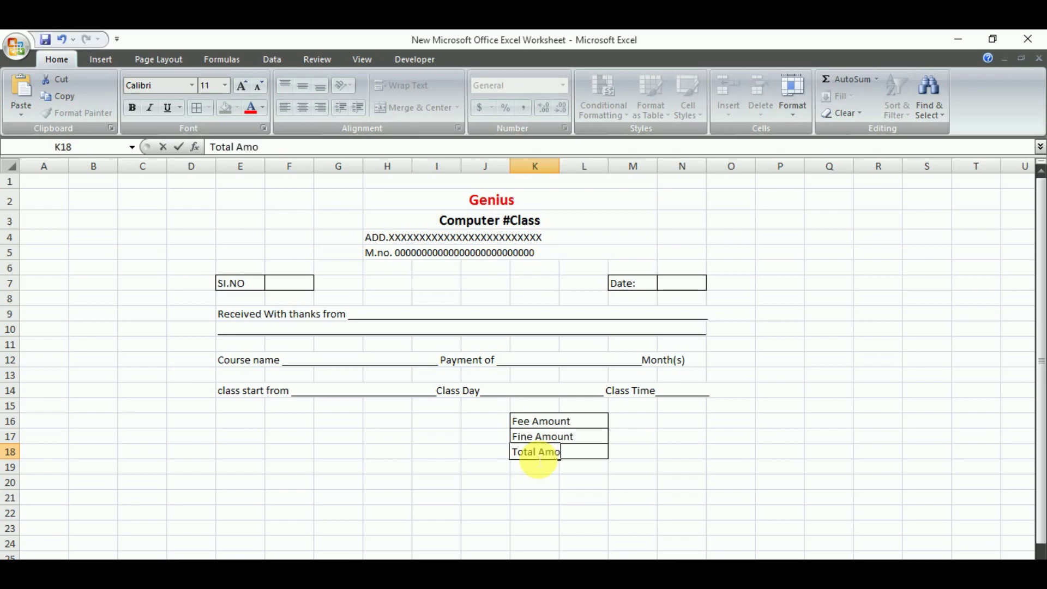
type("unt")
left_click(632, 467)
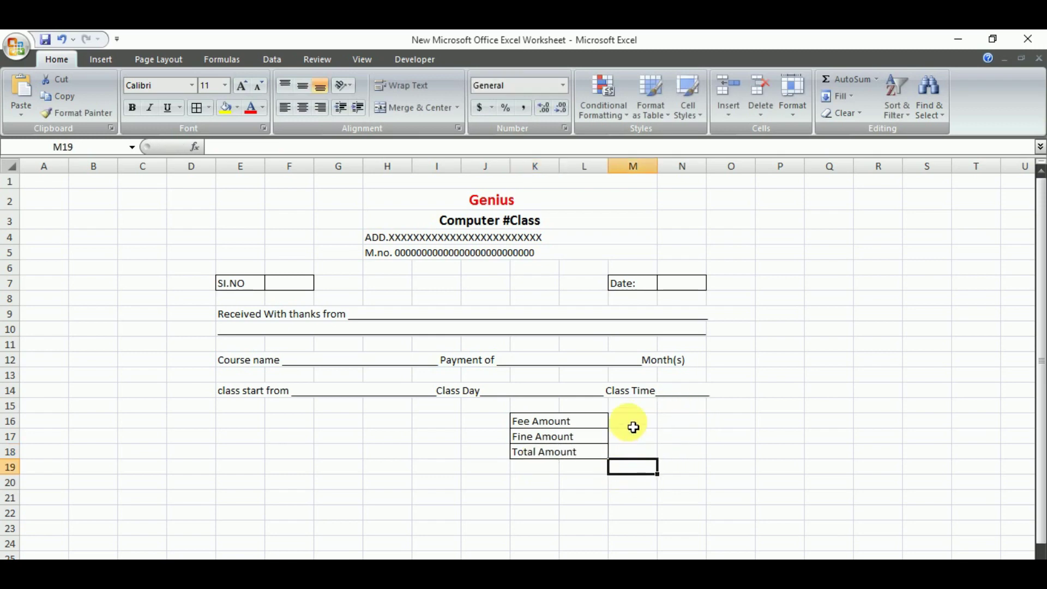
Step: Apply all borders to the cell range M16:N18 beside the three amount labels
left_click_drag(633, 427, 674, 463)
left_click(196, 108)
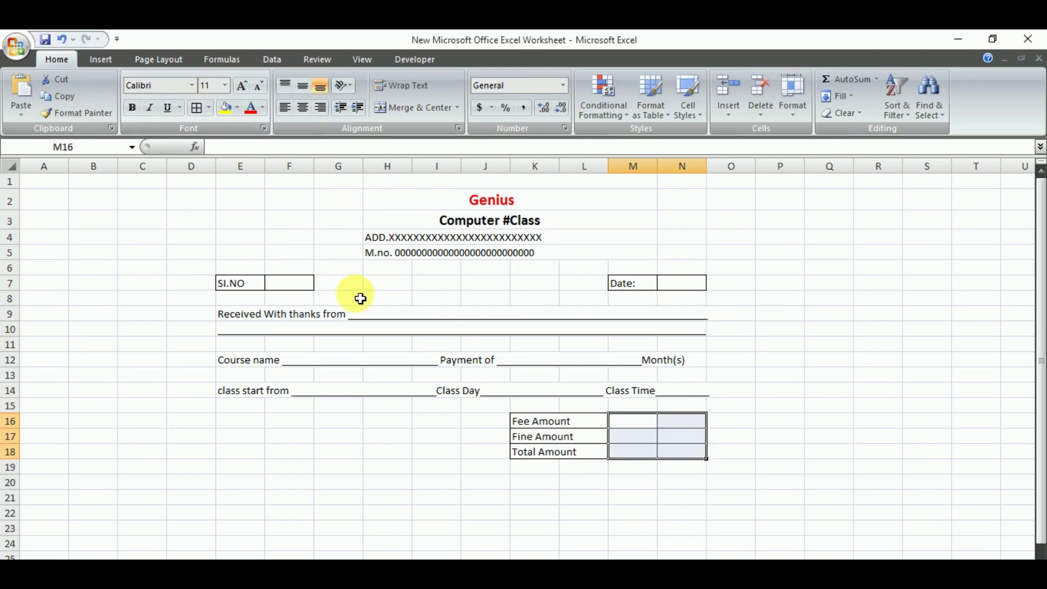
left_click(628, 423)
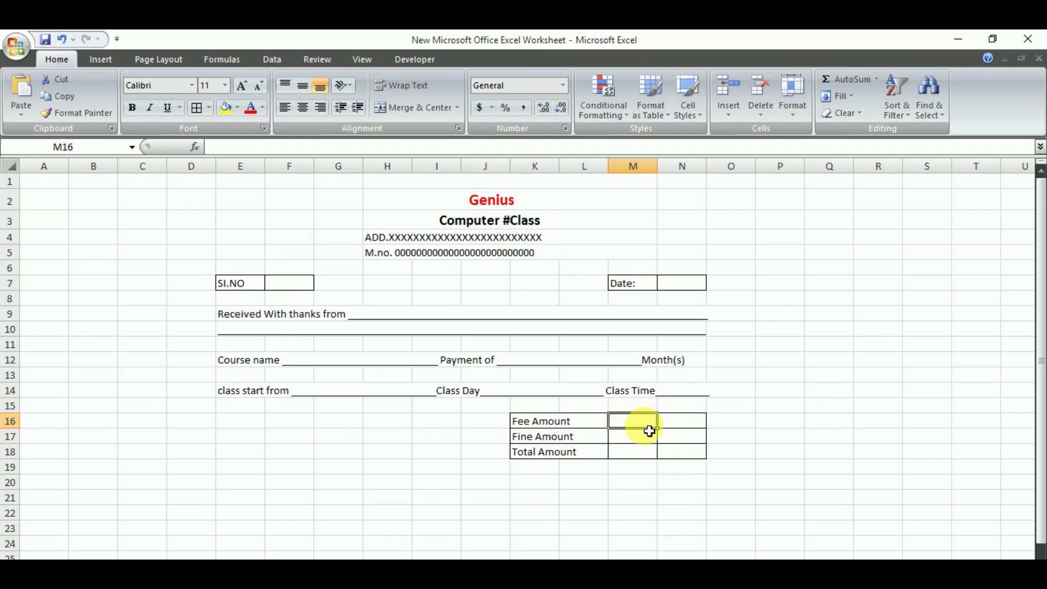
left_click(650, 439)
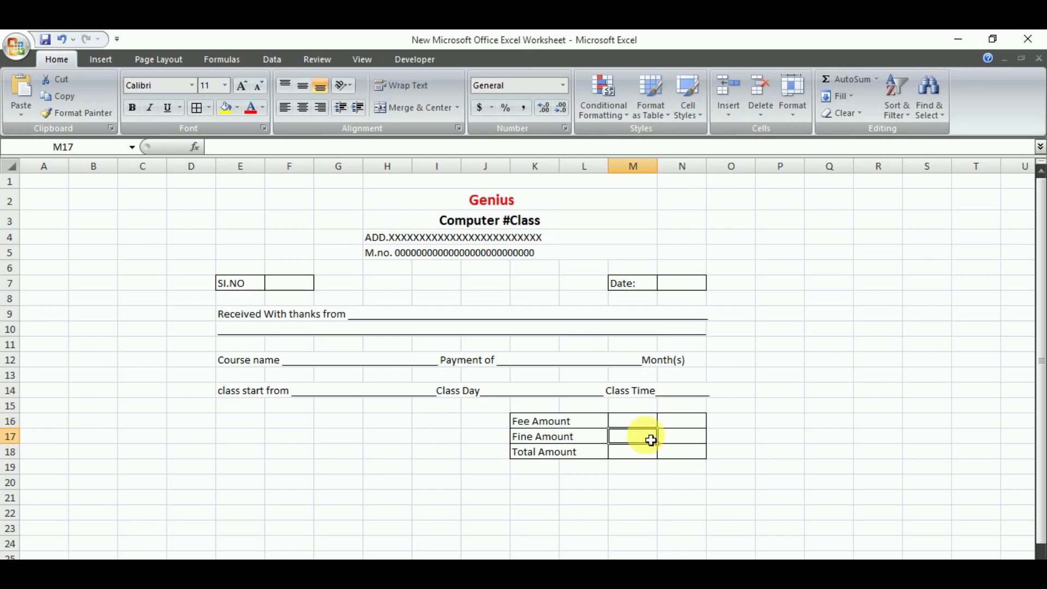
left_click(633, 453)
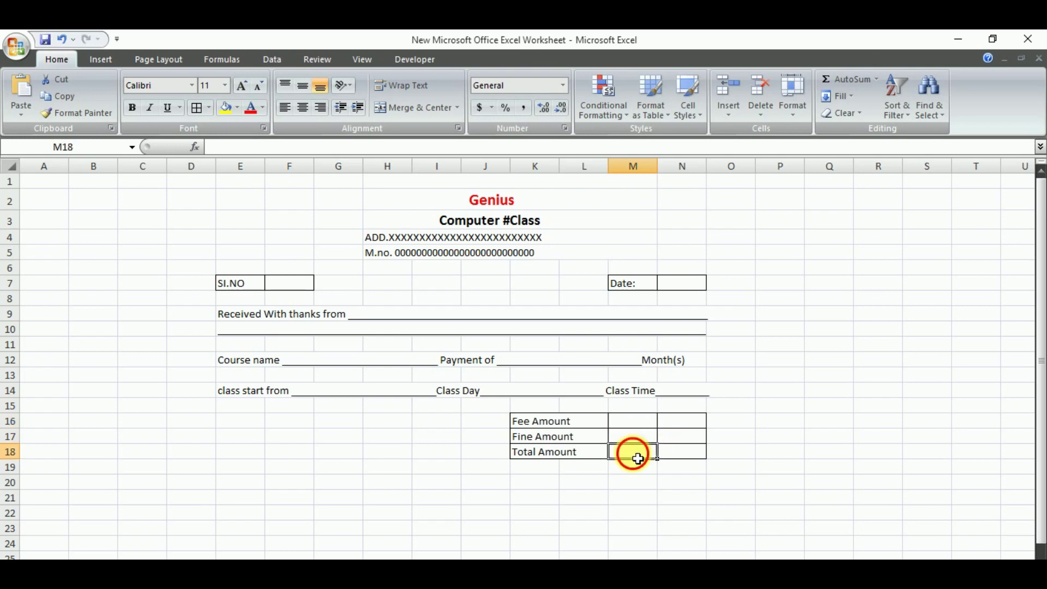
Step: Enter the label "Amount (in Words)" in E19, with both parentheses around "in Words"
left_click(241, 473)
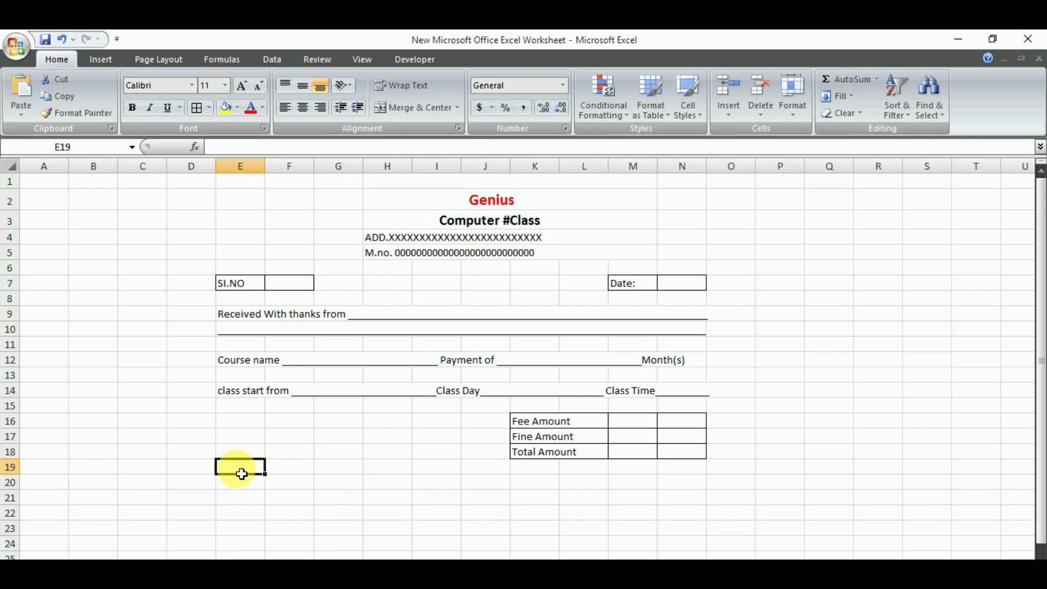
type("A")
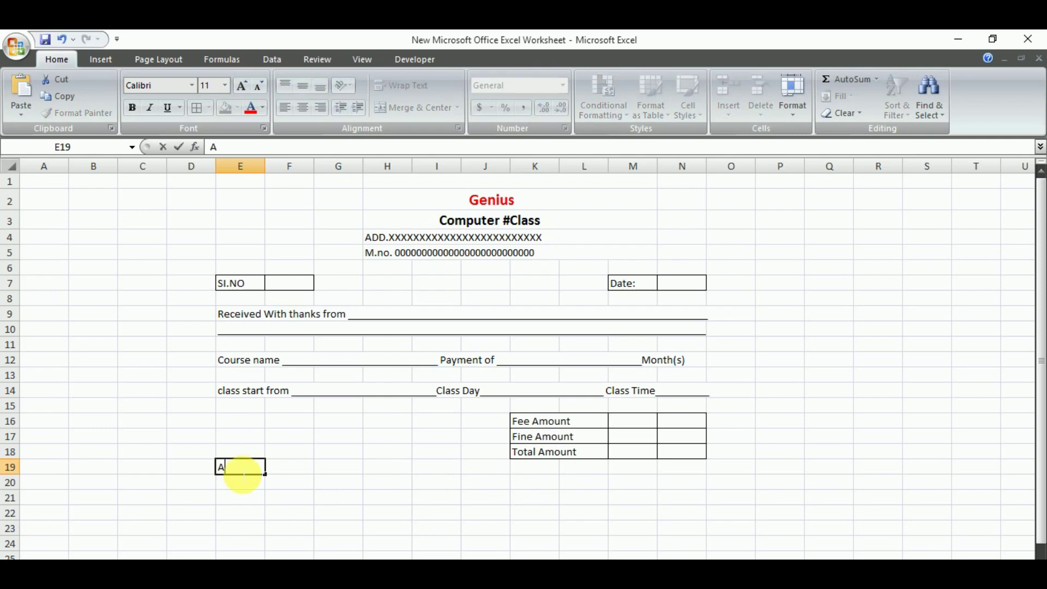
type("mount in")
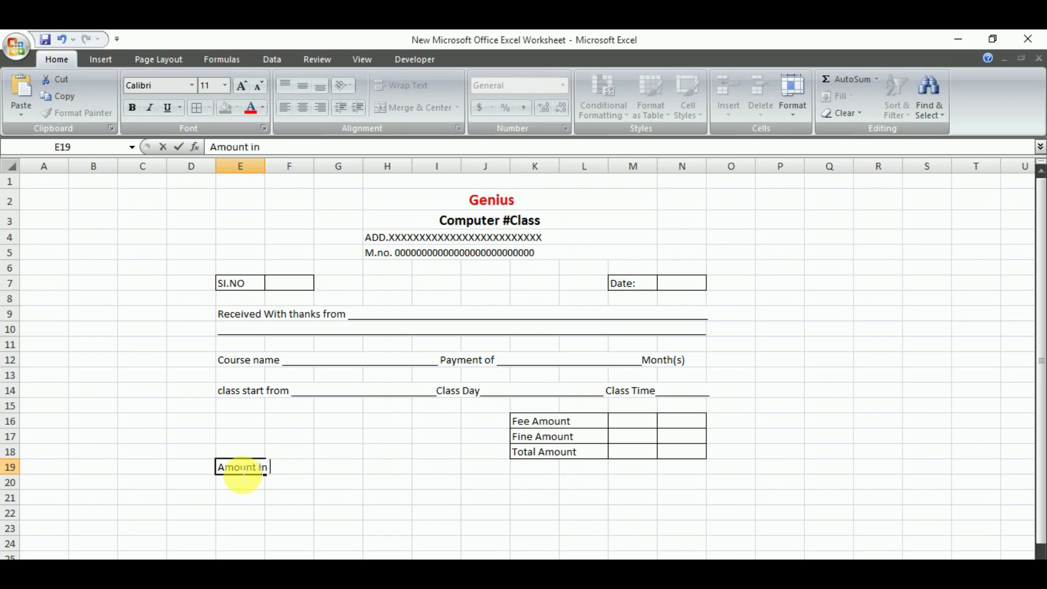
type(" Words)")
key("Left")
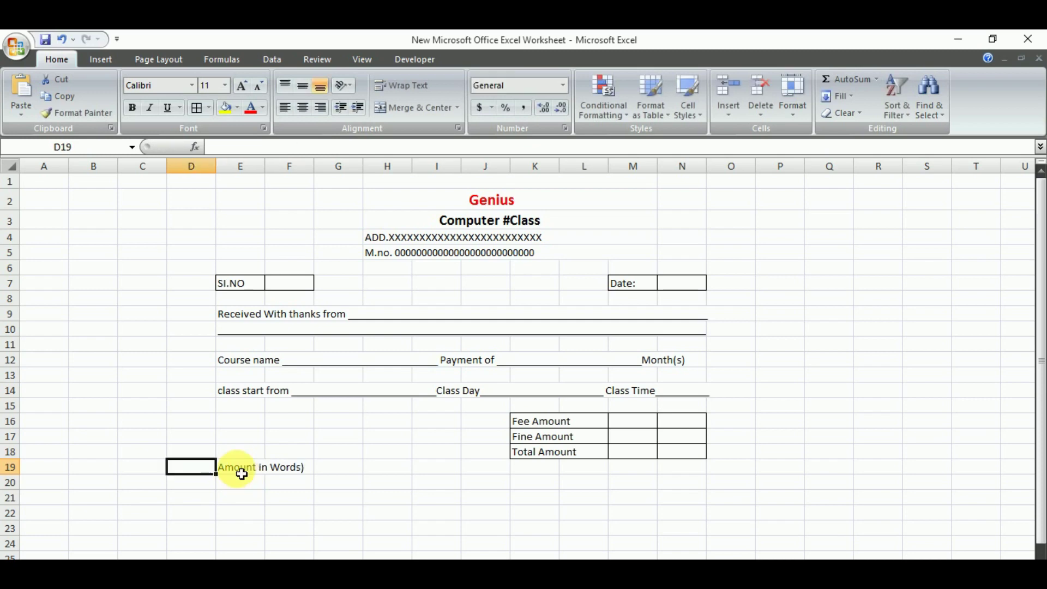
left_click(246, 481)
left_click(247, 474)
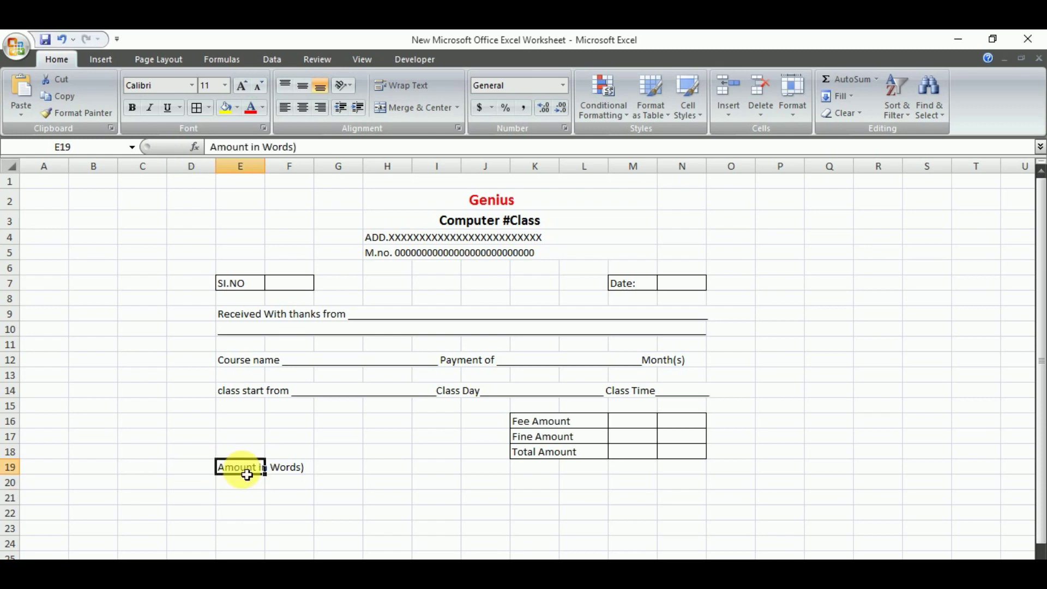
double_click(247, 474)
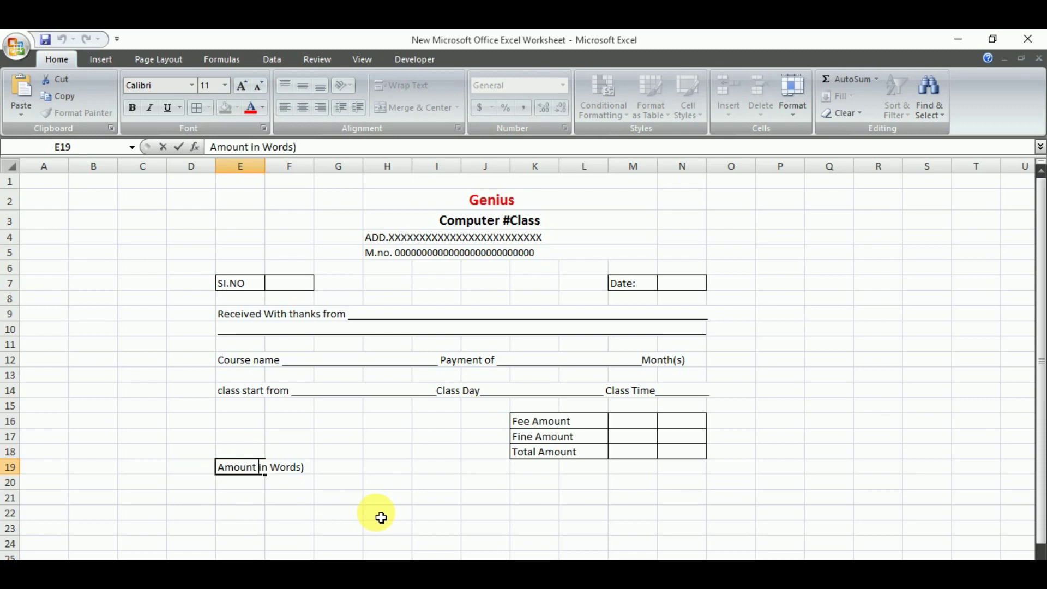
type("(")
left_click(341, 472)
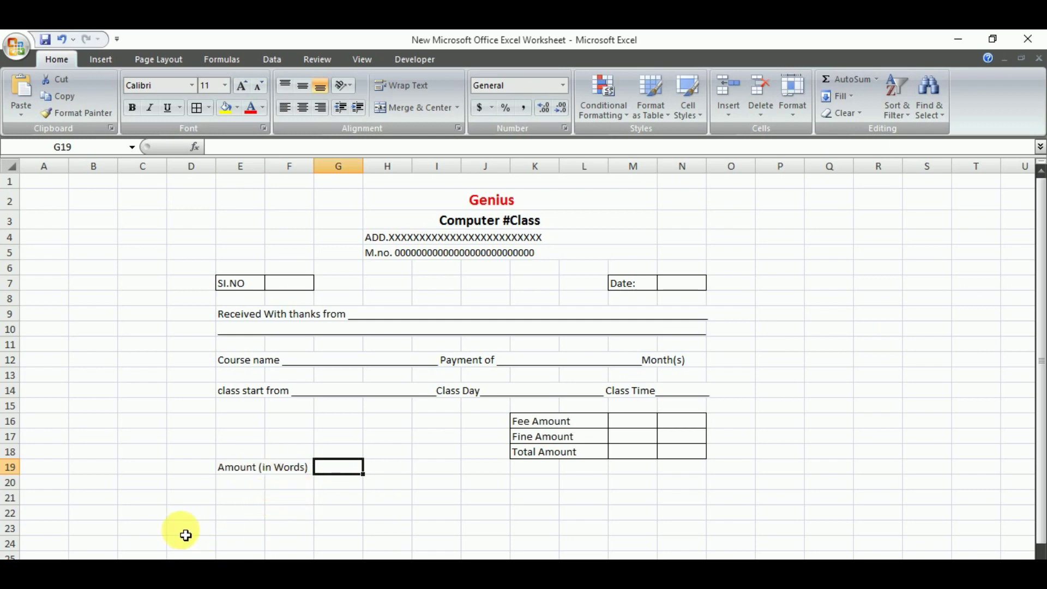
Step: Paste the three arrow-bulleted notes on non-refundable fees, keeping the cash receipt slip, and payment before the 10th into E21:E23
left_click(229, 498)
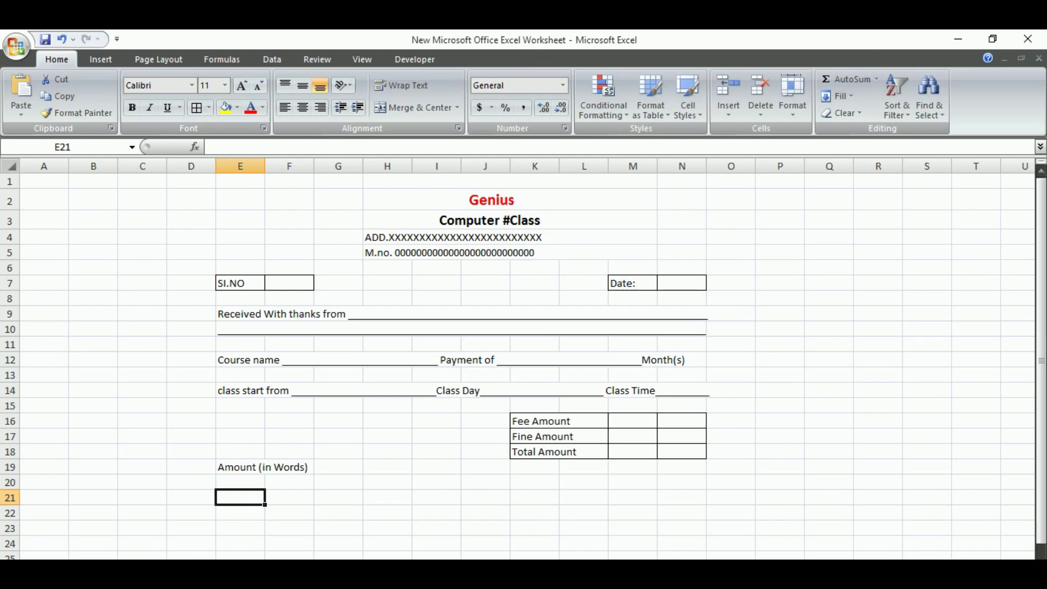
scroll(519, 358, "up", 1)
scroll(518, 358, "up", 1)
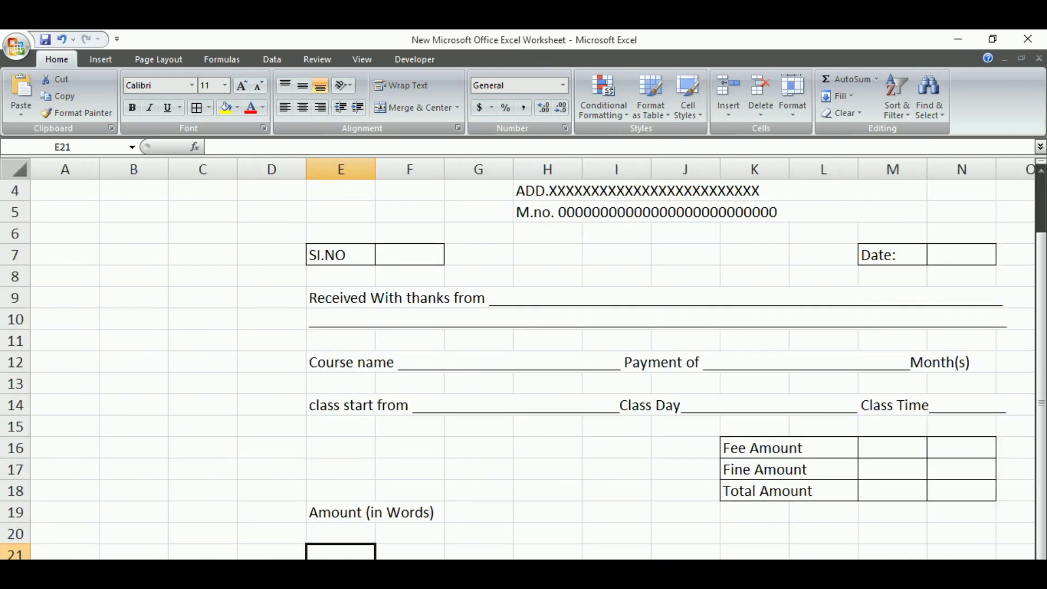
scroll(518, 358, "right", 1)
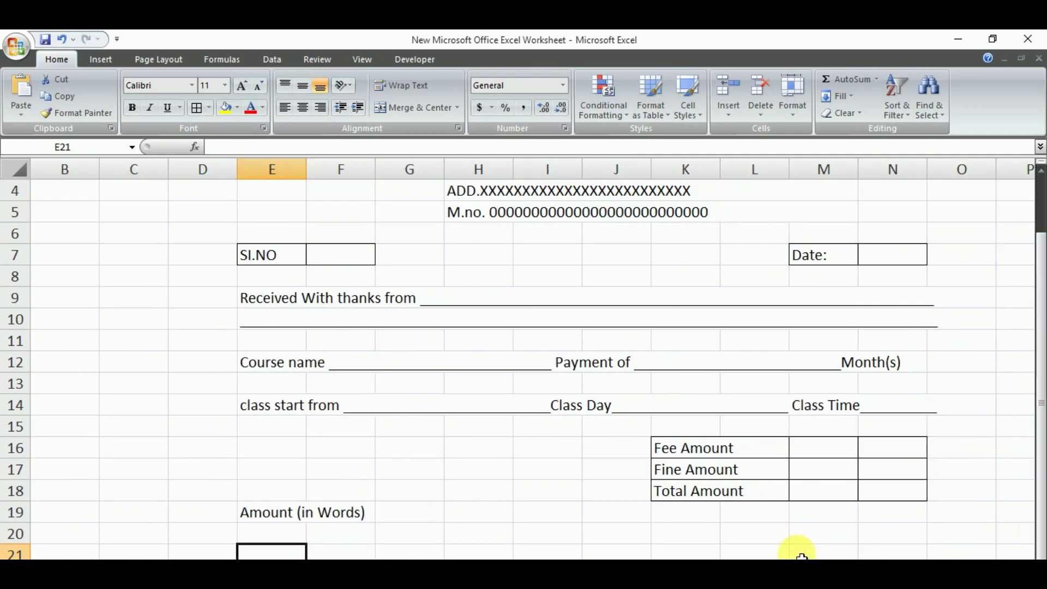
scroll(697, 556, "down", 3)
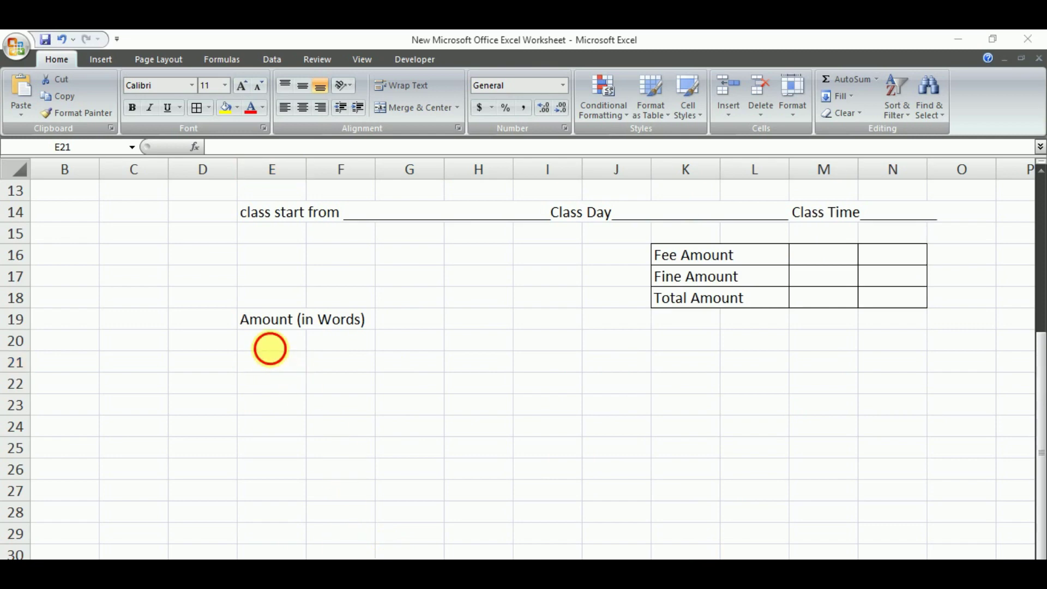
left_click(270, 357)
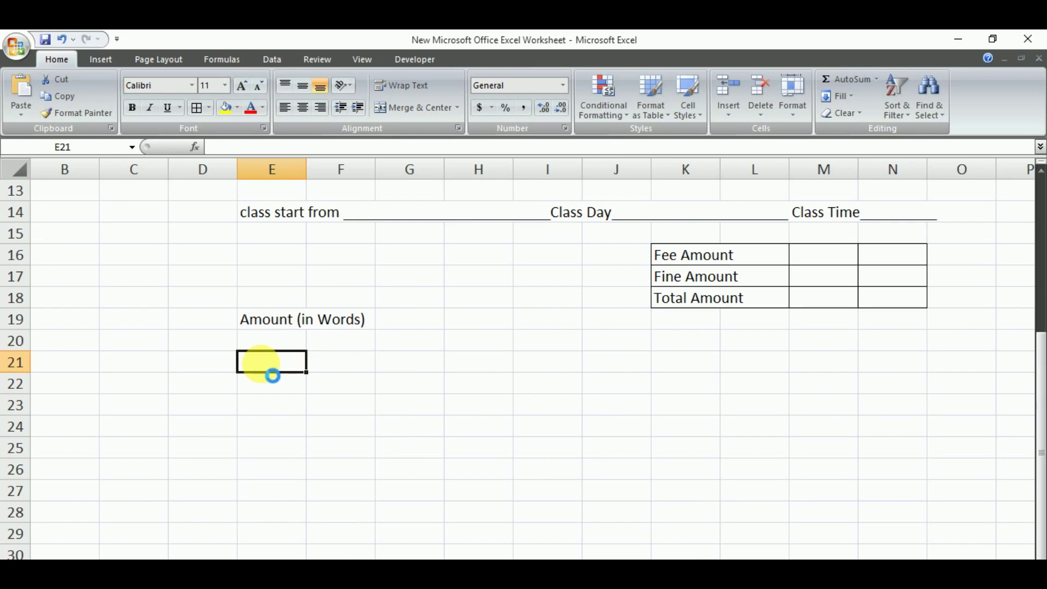
type("Fee is not refundable and non adjustable. Student’s should be careful about cash receipt slip for the future. Payment should be made before 10th every month,Otherwise fine will be charged according to norms.")
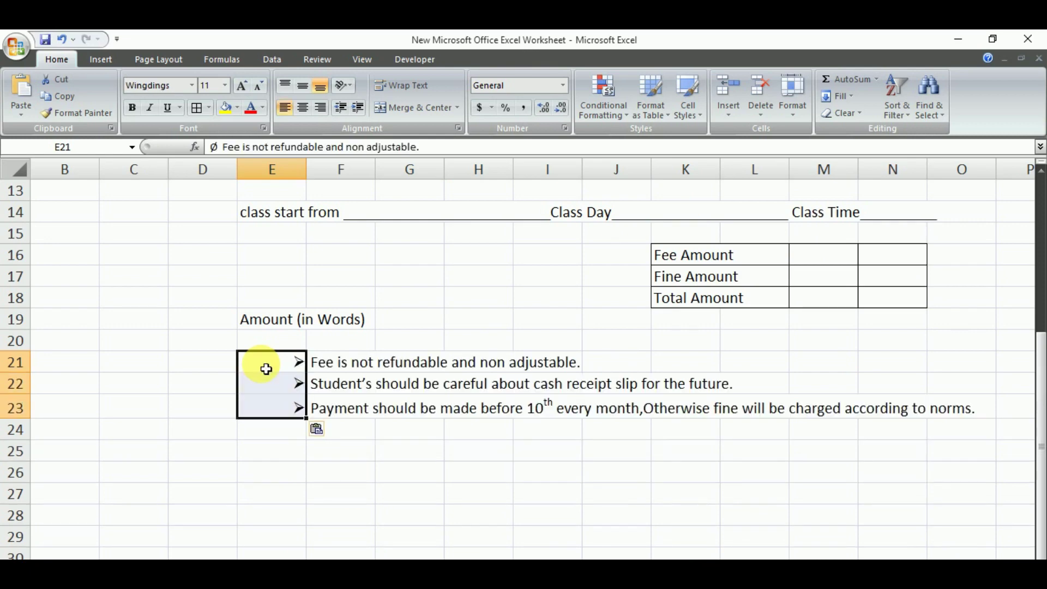
left_click(354, 459)
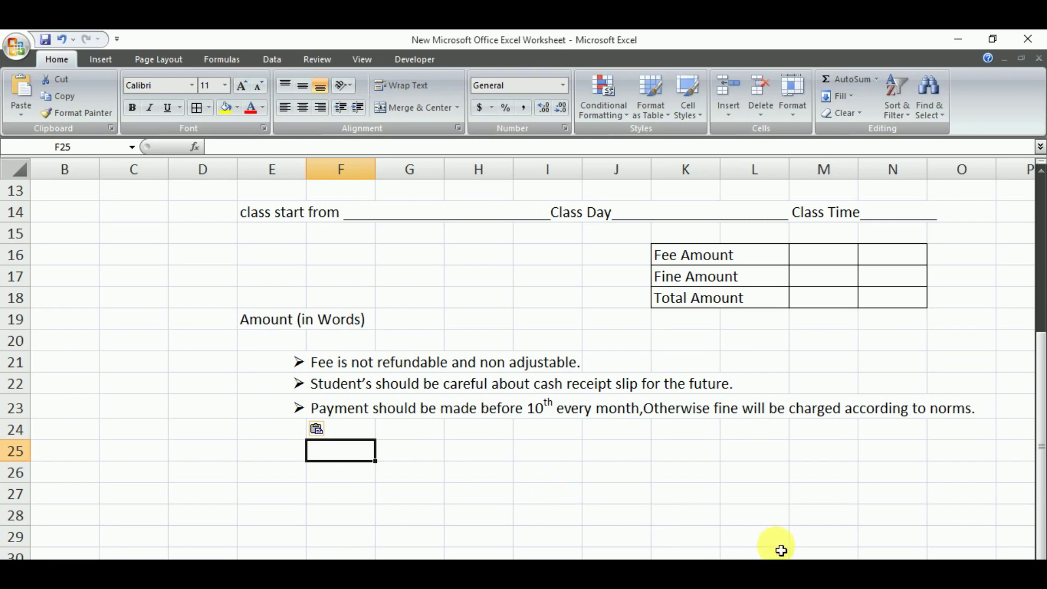
Step: Merge cells M22 and N22 across, beside the second bulleted note
scroll(979, 553, "right", 1)
scroll(979, 553, "right", 1)
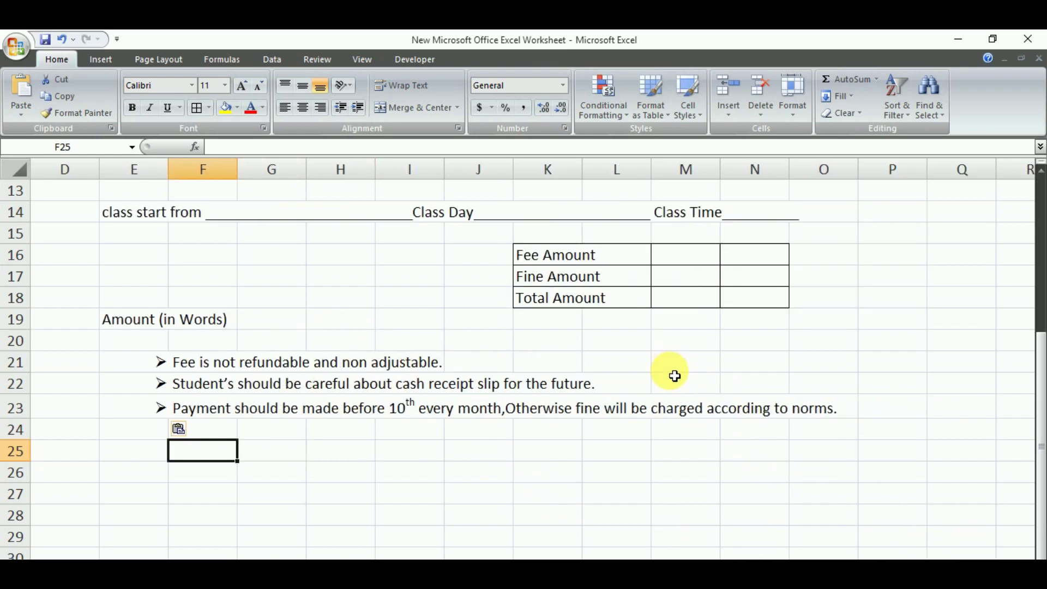
left_click_drag(676, 385, 749, 391)
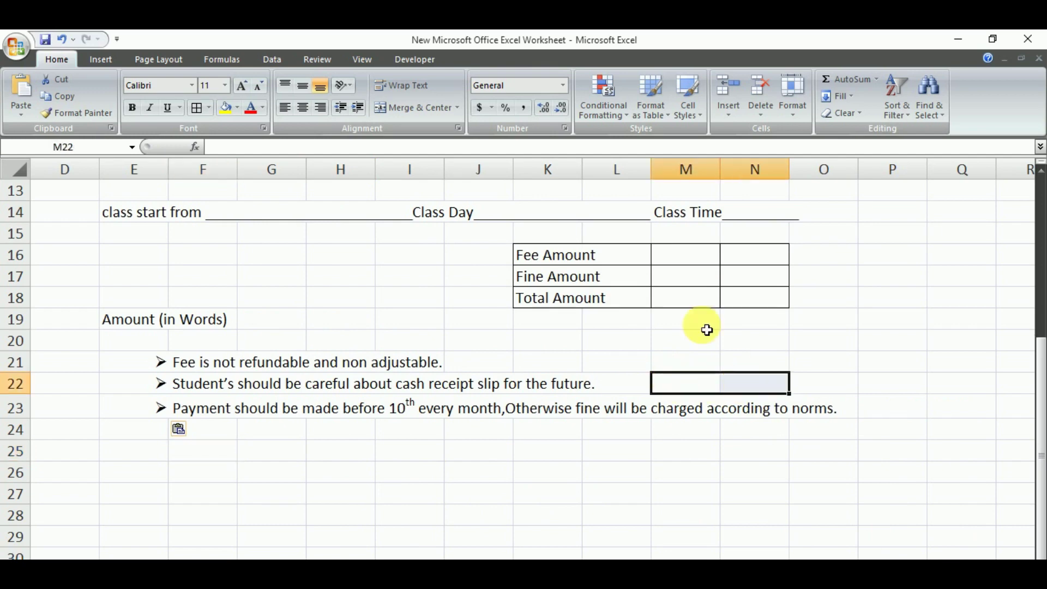
left_click(458, 108)
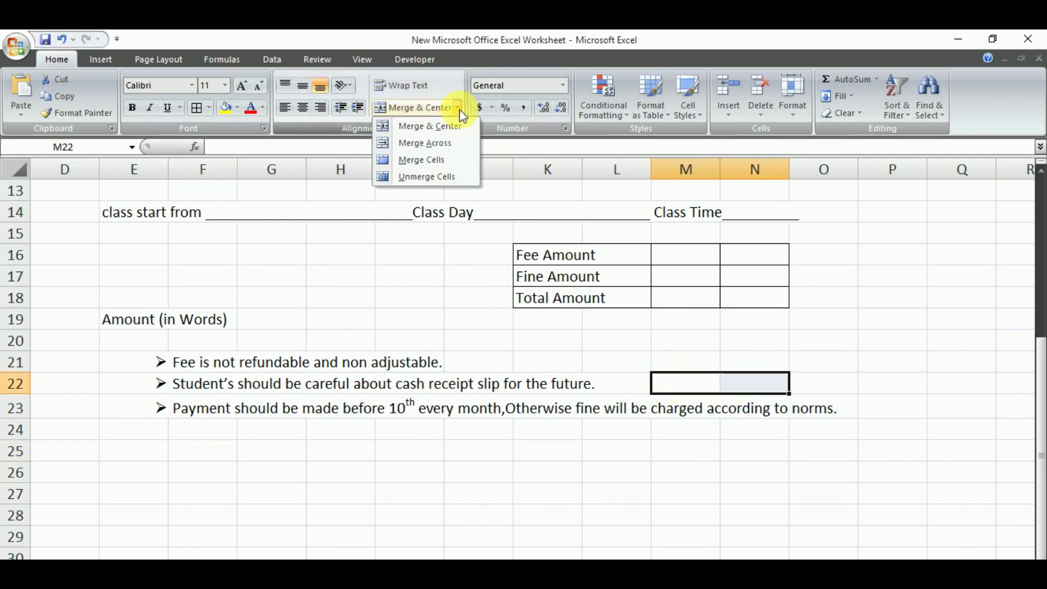
left_click(437, 144)
left_click(551, 325)
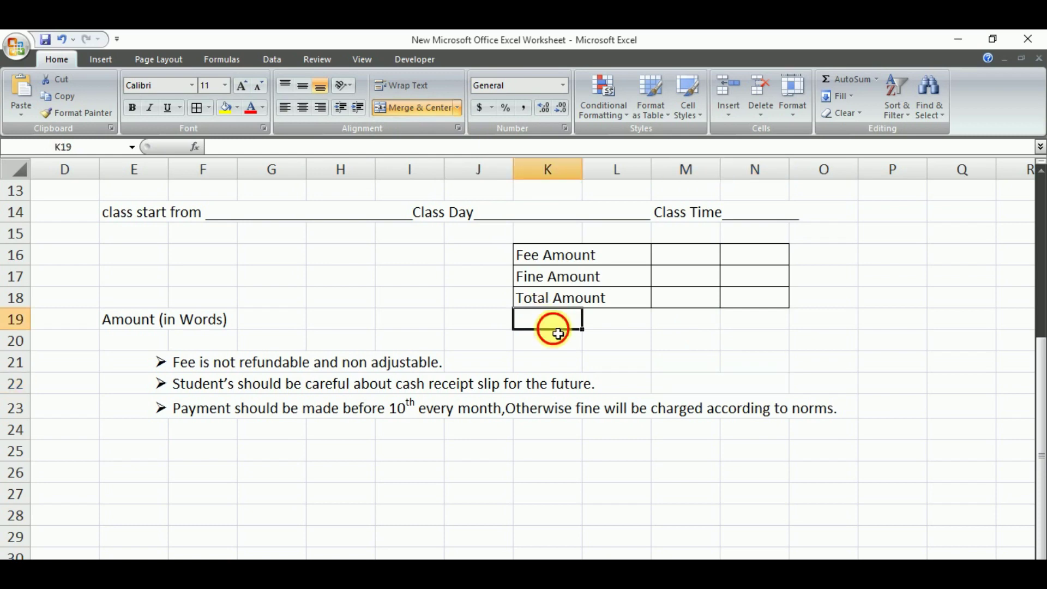
Step: Enter the label "Cashier Sign." in the merged cell M22
left_click(685, 383)
double_click(693, 392)
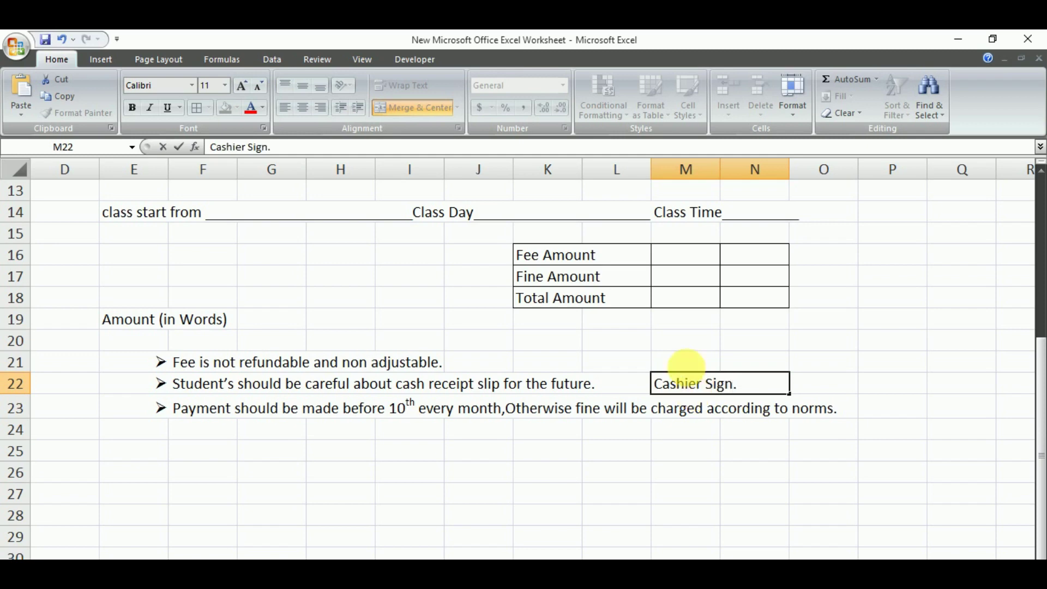
left_click(845, 346)
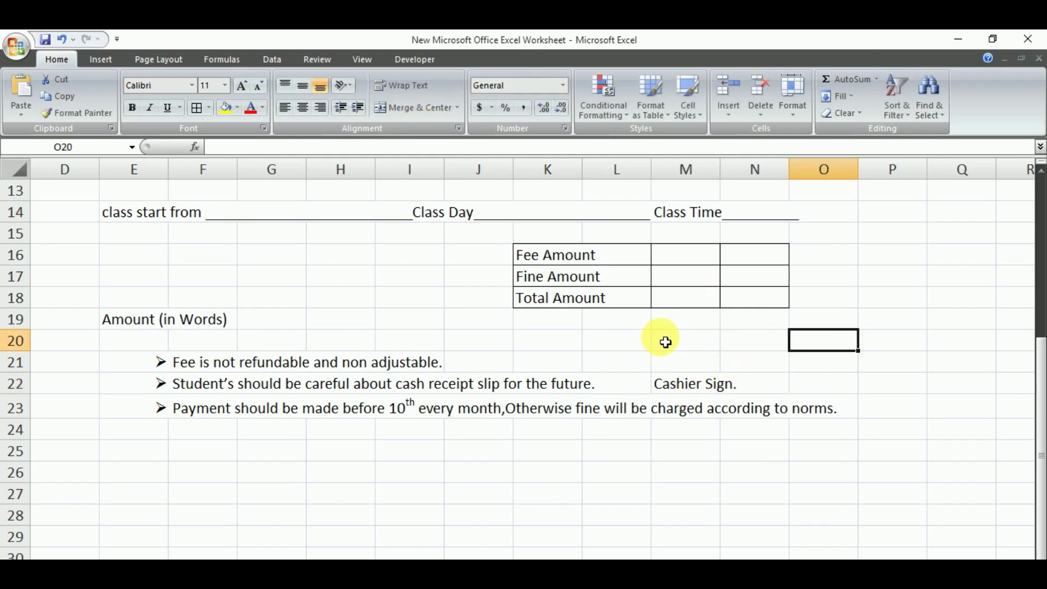
Step: Merge the range M20:N21 into one blank signature cell above the "Cashier Sign." label
left_click_drag(669, 343, 757, 367)
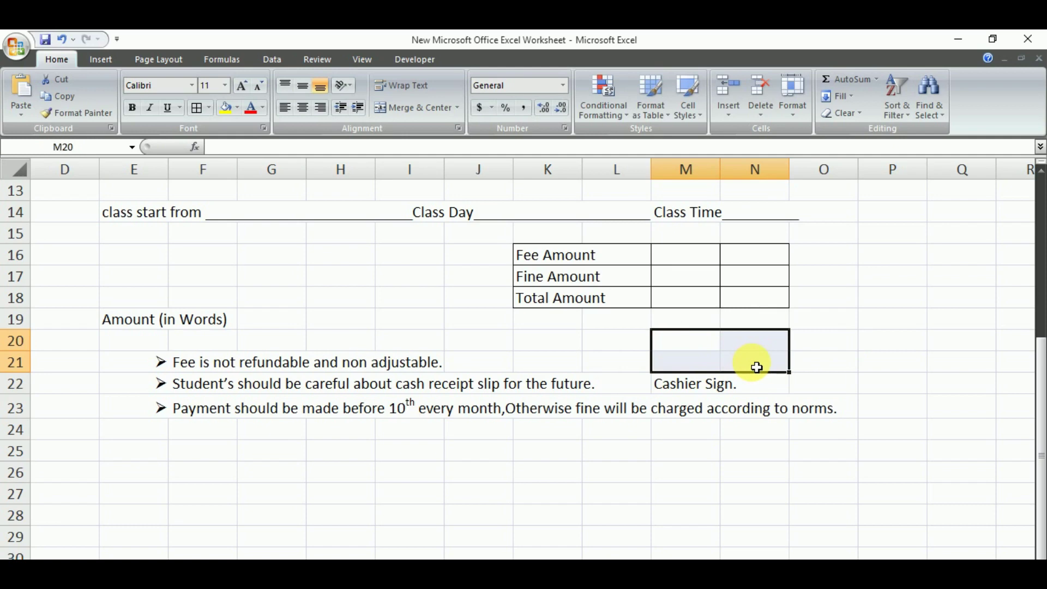
left_click(459, 107)
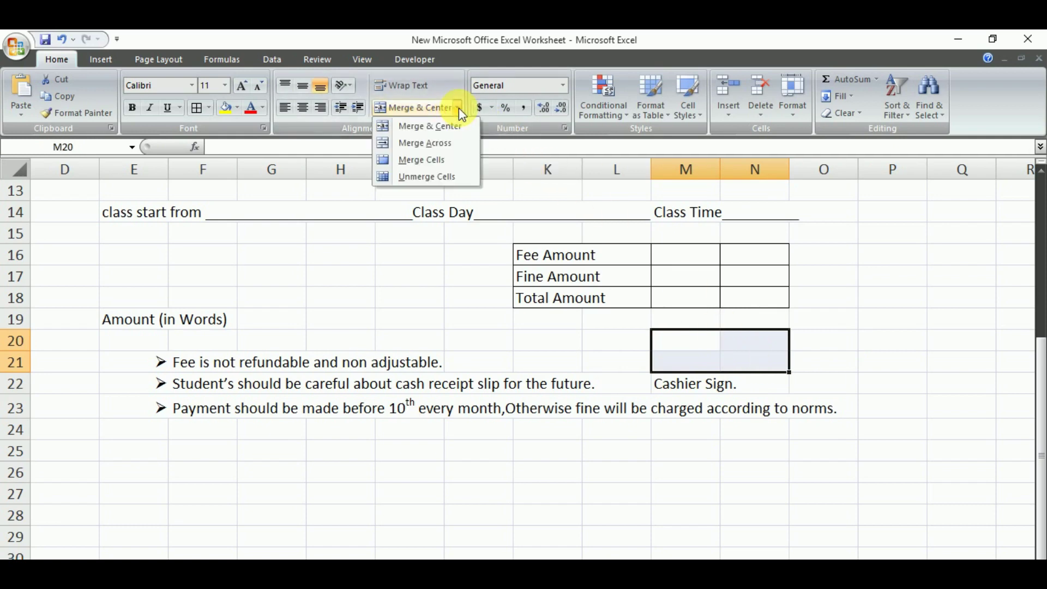
left_click(428, 159)
left_click(565, 345)
left_click(686, 355)
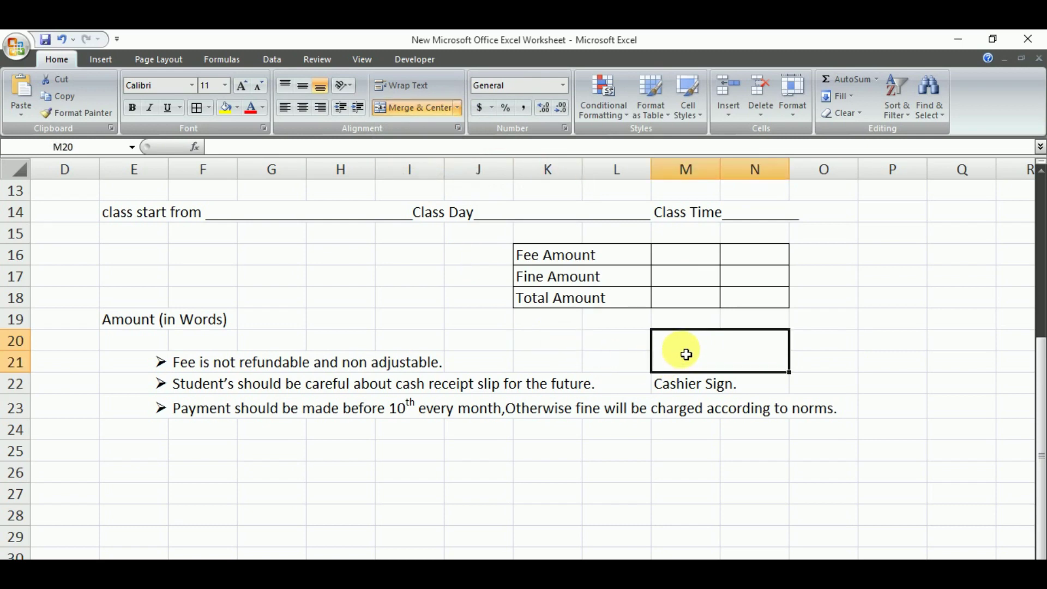
double_click(681, 355)
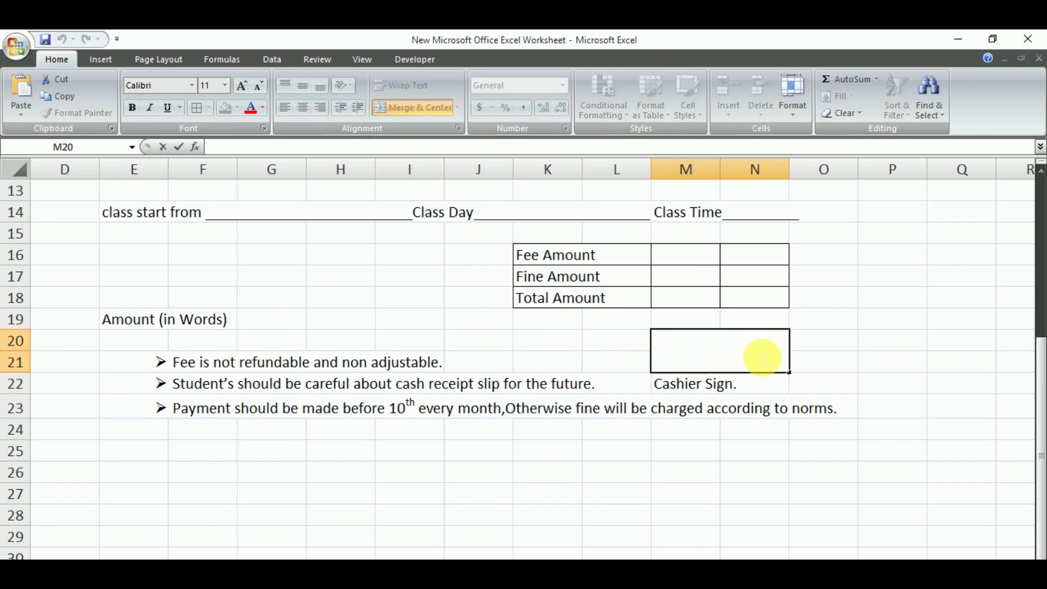
left_click(835, 344)
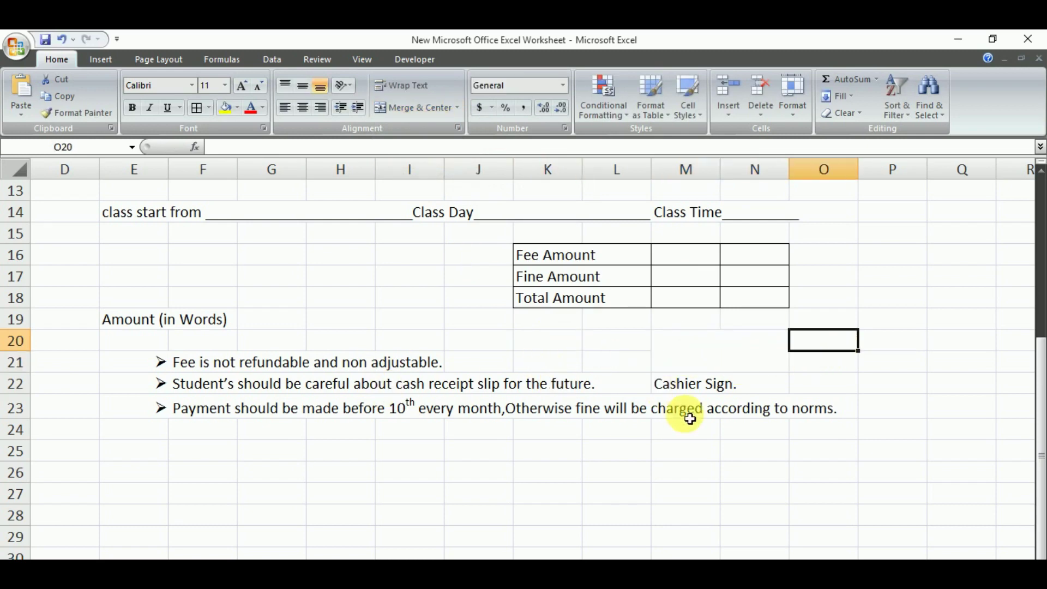
scroll(916, 554, "down", 2)
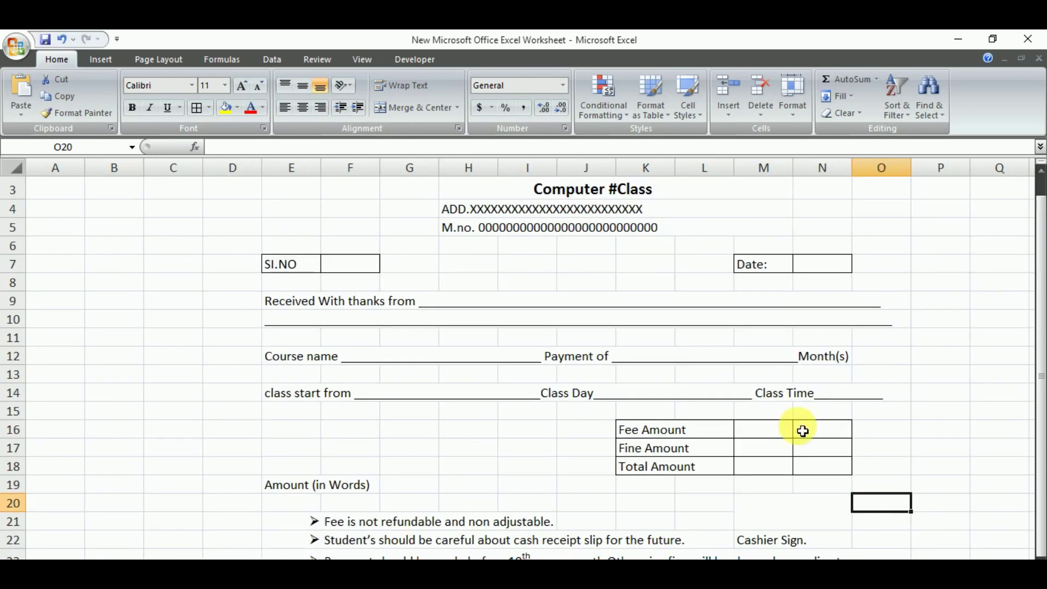
scroll(791, 425, "up", 1)
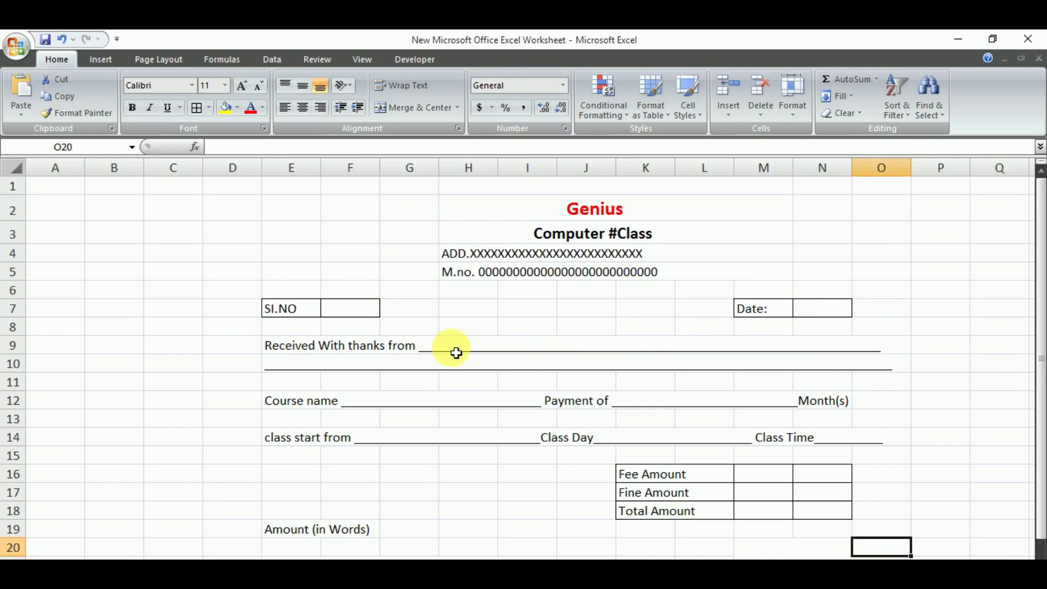
left_click(440, 347)
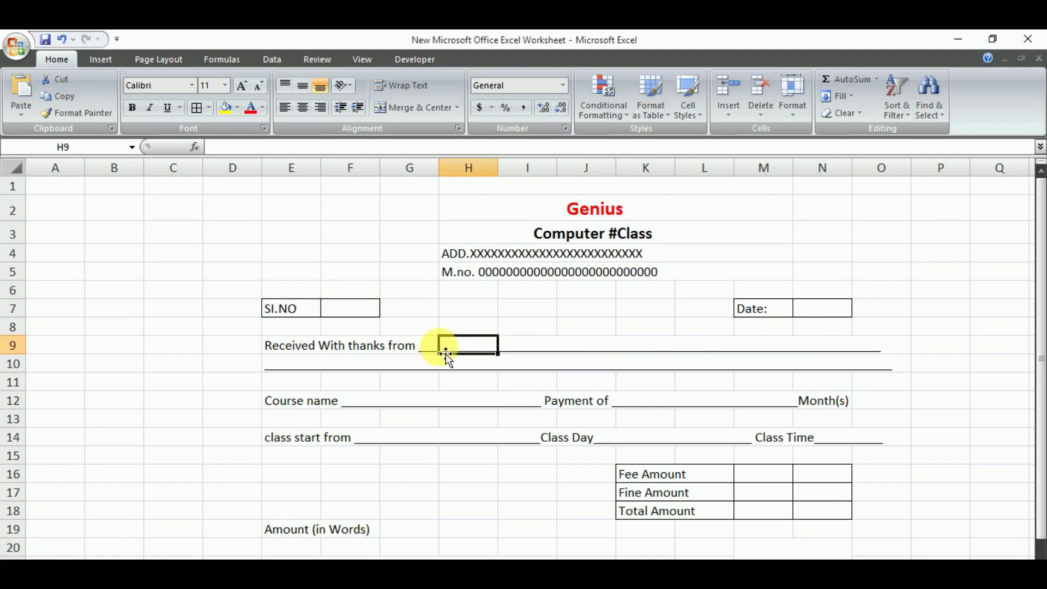
left_click(596, 352)
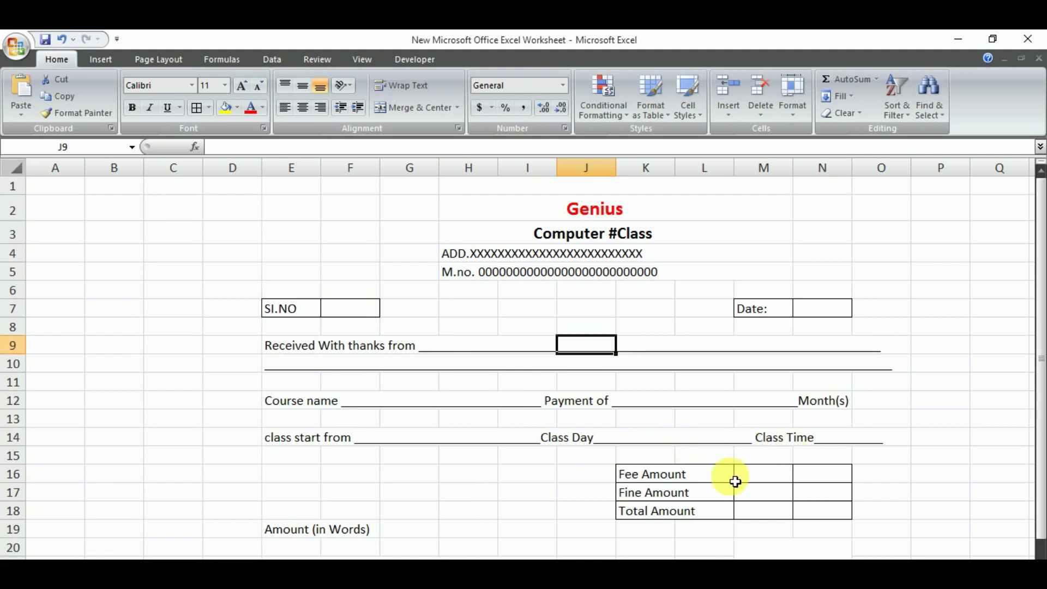
scroll(734, 482, "down", 3)
scroll(715, 458, "up", 3)
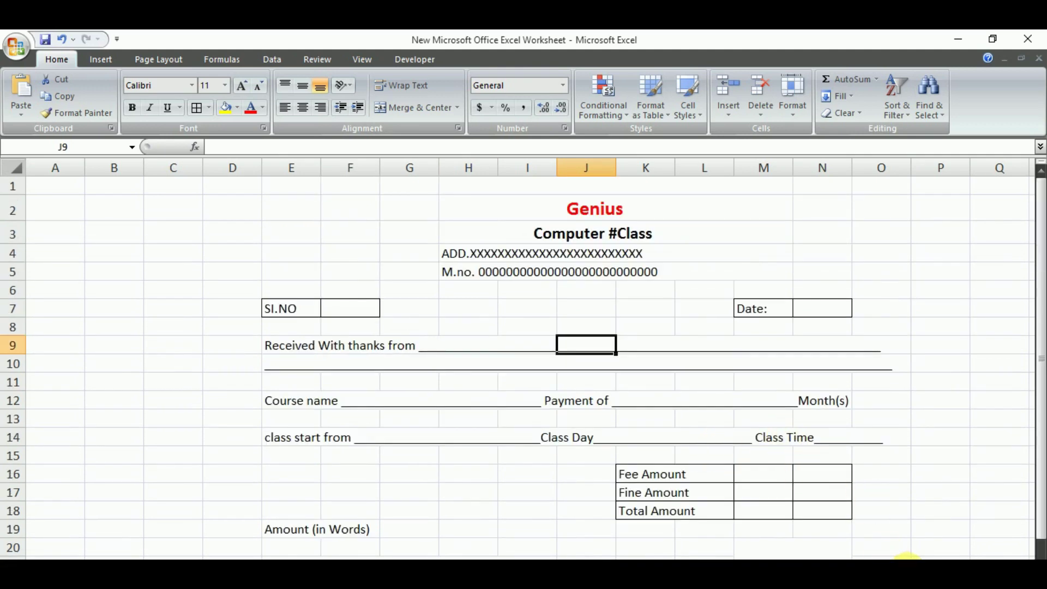
Step: Fill the whole receipt form range E1:O23 with the standard yellow background color
scroll(835, 549, "down", 2)
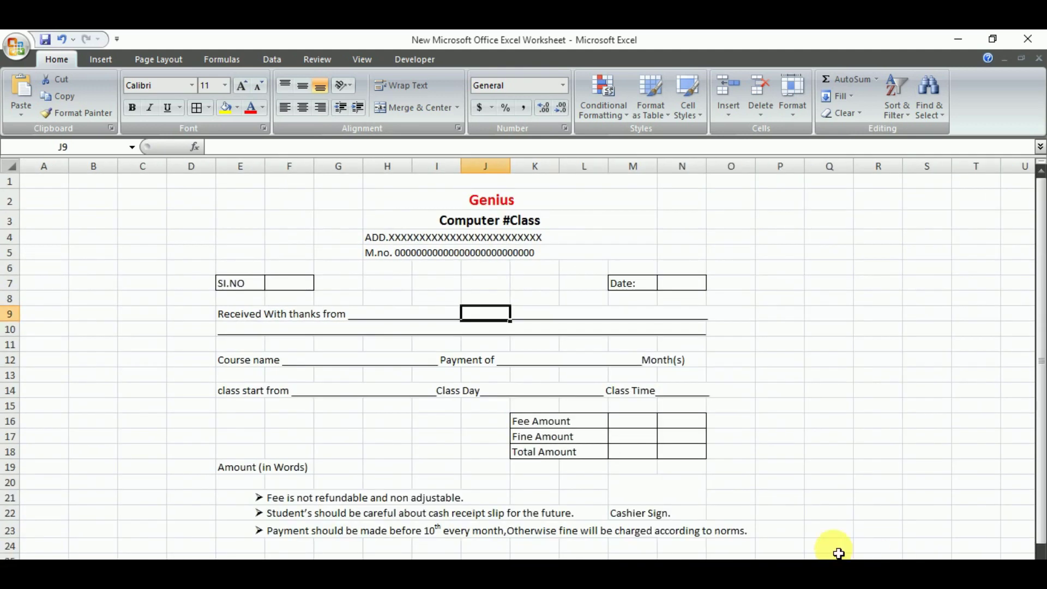
mouse_move(227, 188)
left_mouse_down()
mouse_move(323, 375)
mouse_move(411, 512)
mouse_move(457, 542)
mouse_move(521, 550)
mouse_move(722, 536)
left_mouse_up()
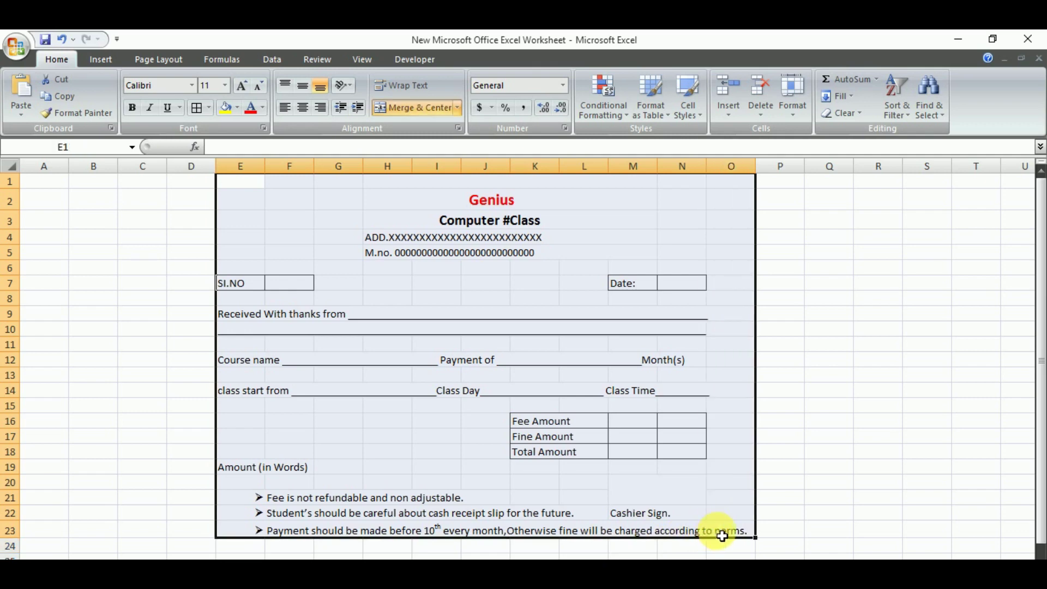
left_click(238, 107)
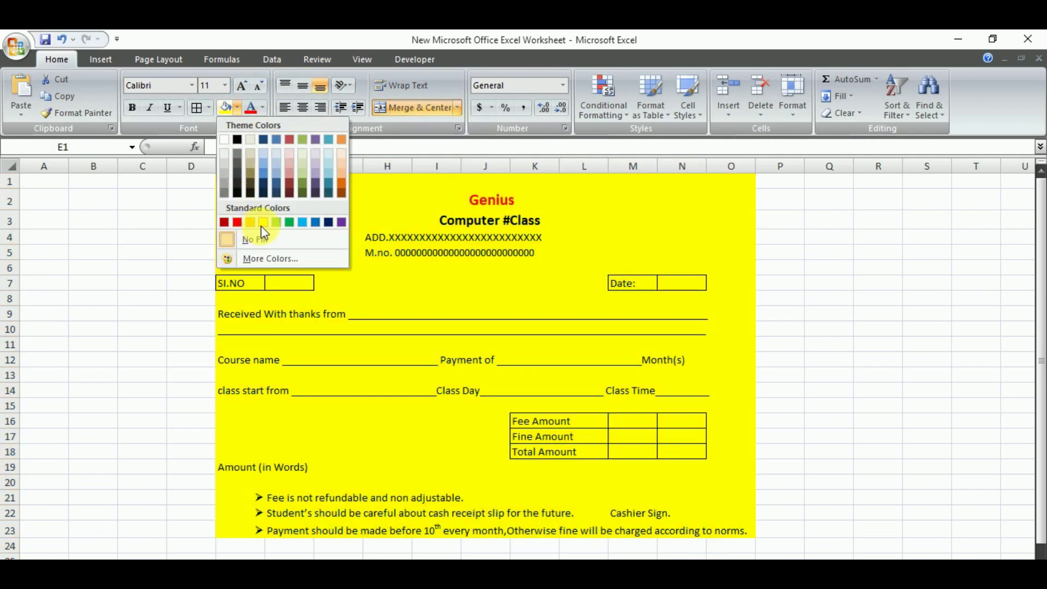
left_click(264, 222)
left_click(164, 267)
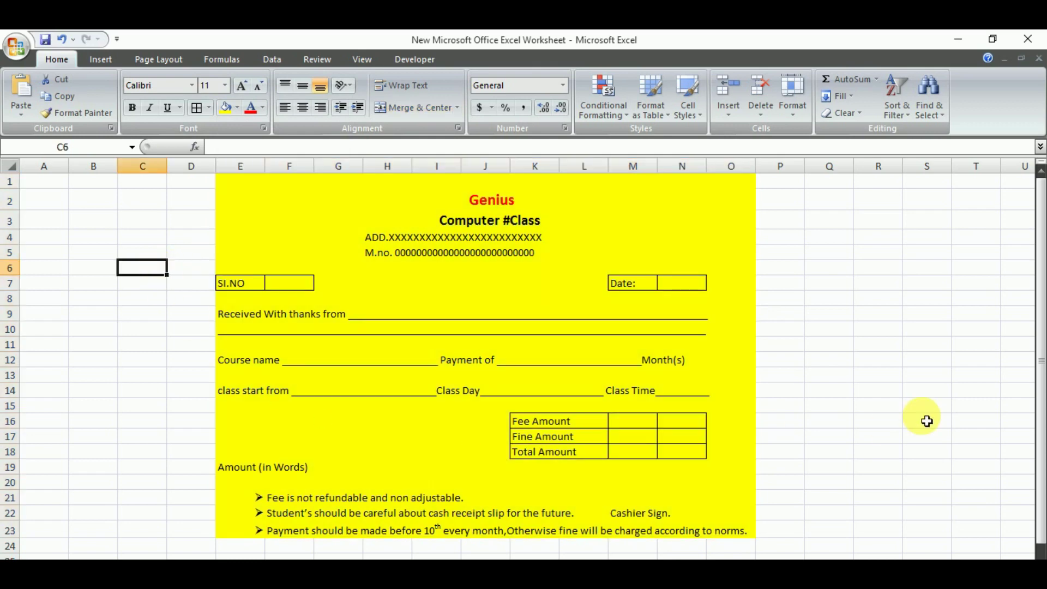
left_click(849, 411)
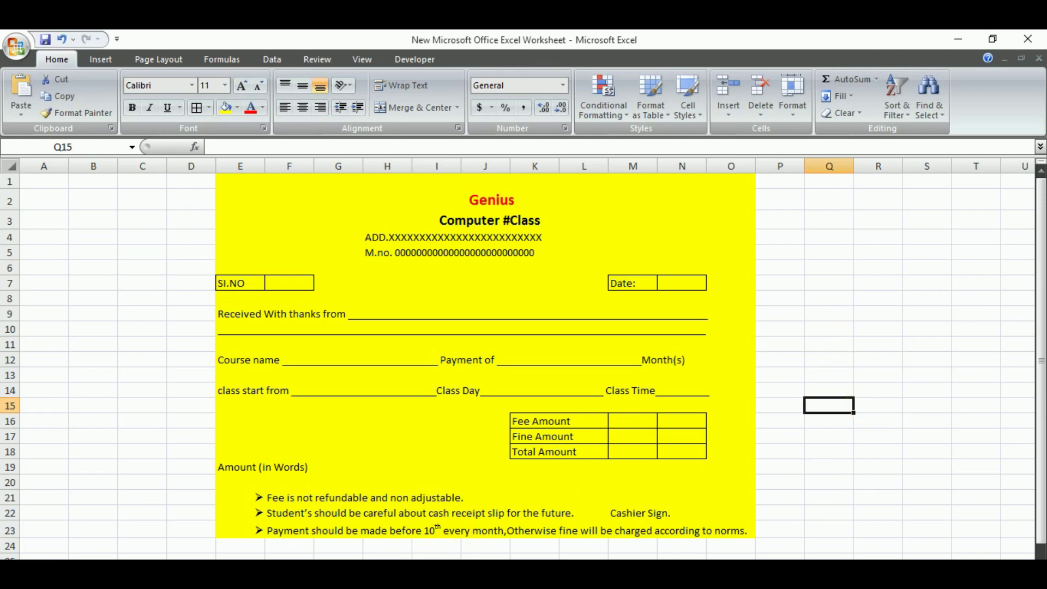
left_click(142, 451)
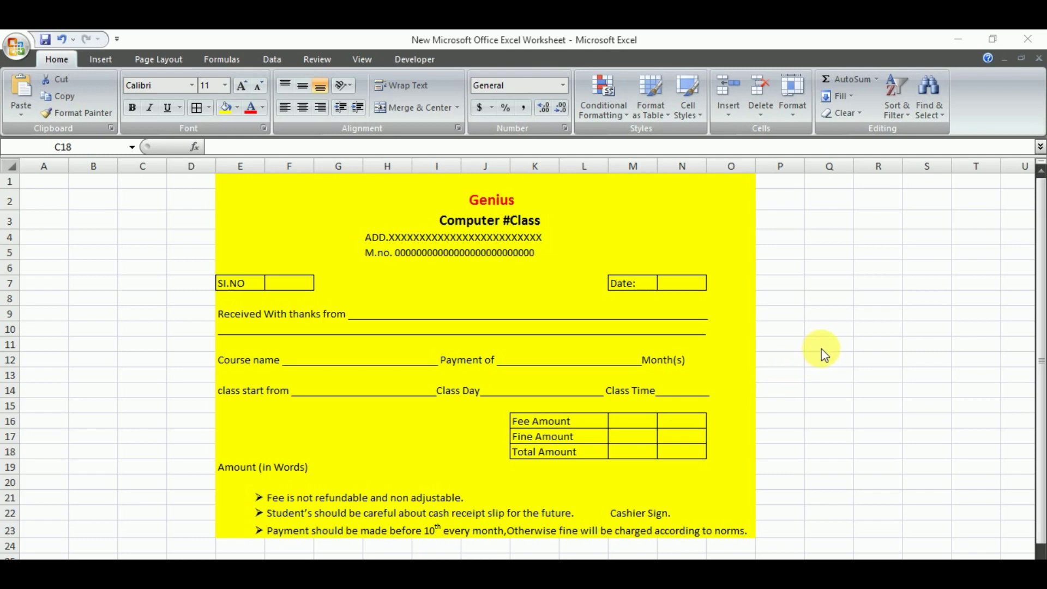